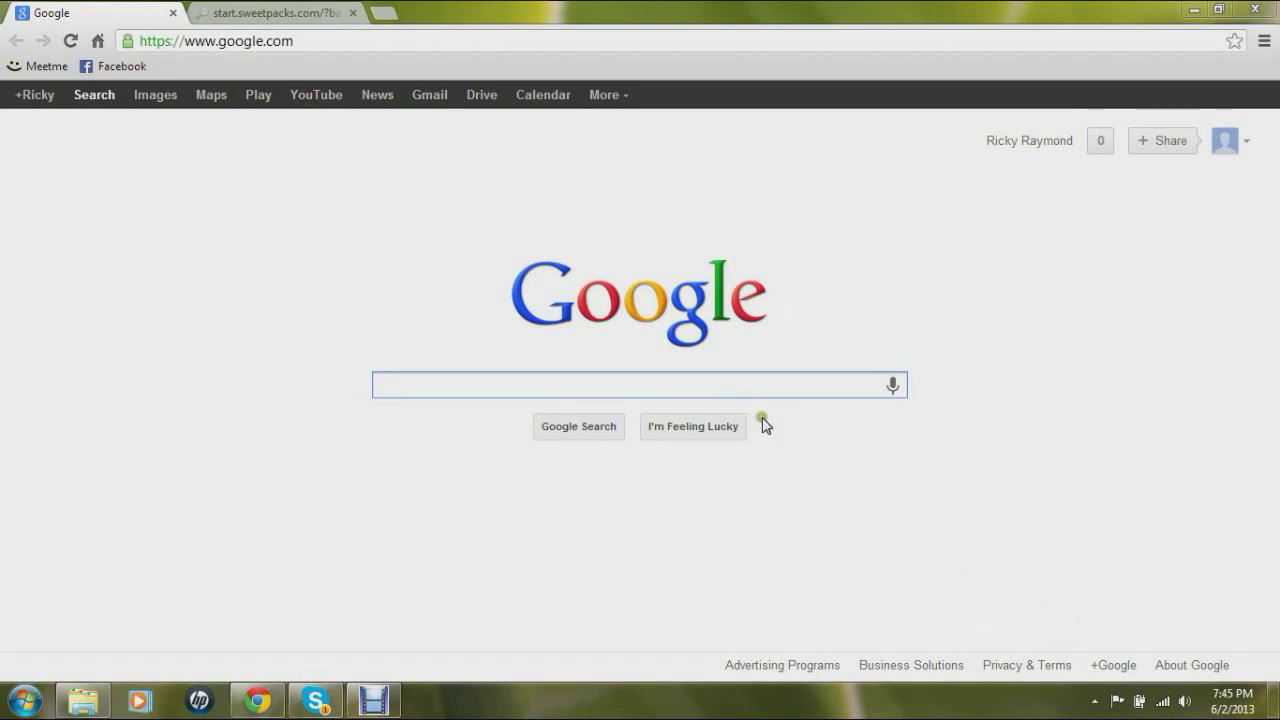
Search Google for 'green' and switch to the image results.
{"action": "left_click", "coordinate": [477, 384]}
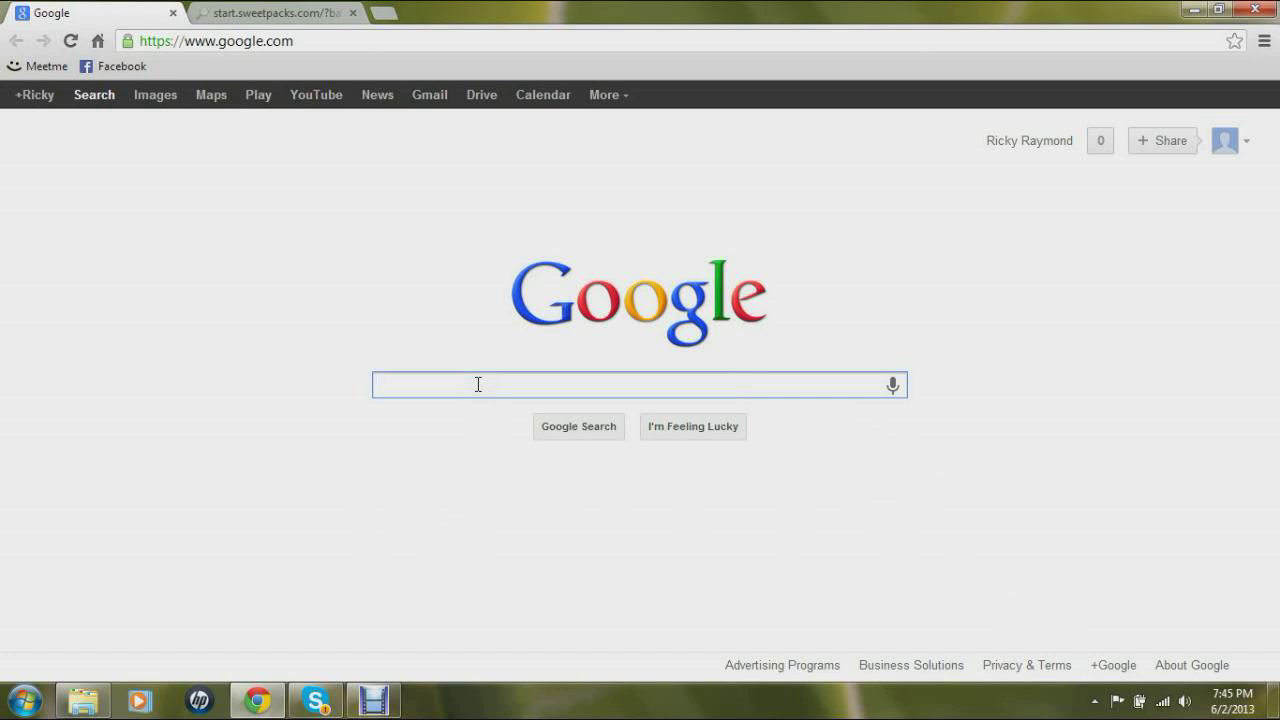
{"action": "type", "text": "green"}
{"action": "key", "text": "Return"}
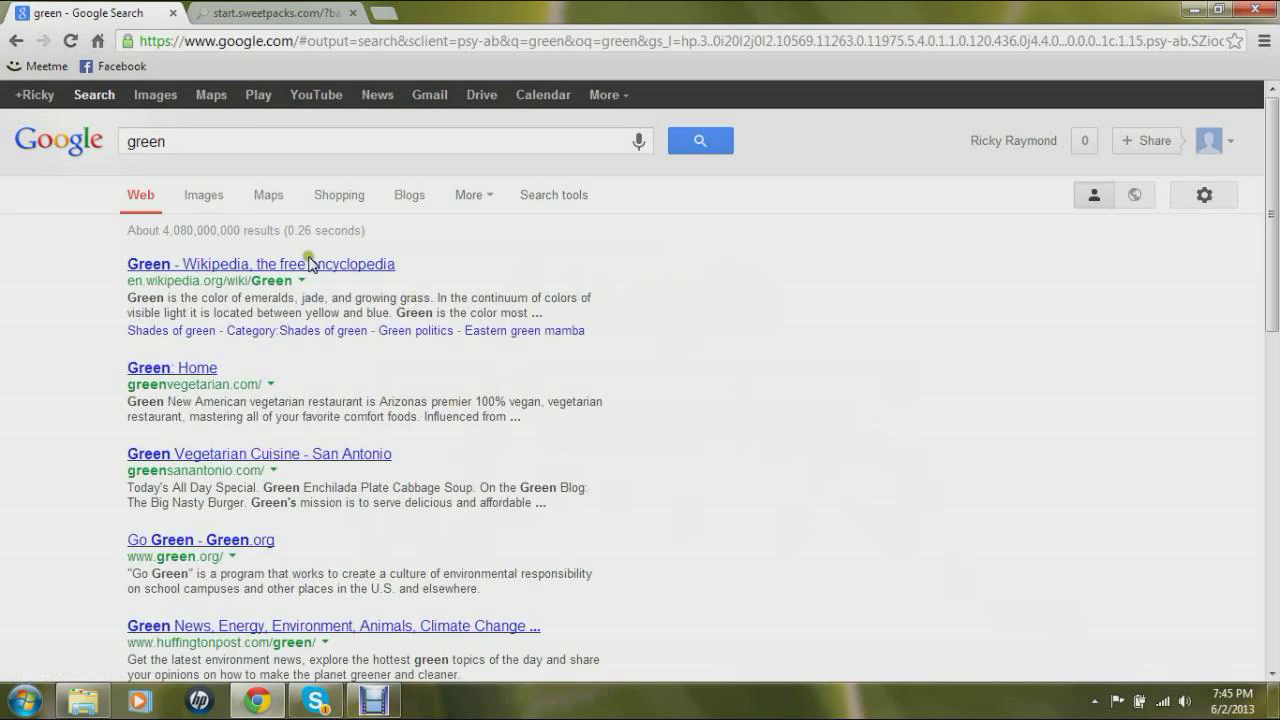
{"action": "left_click", "coordinate": [197, 195]}
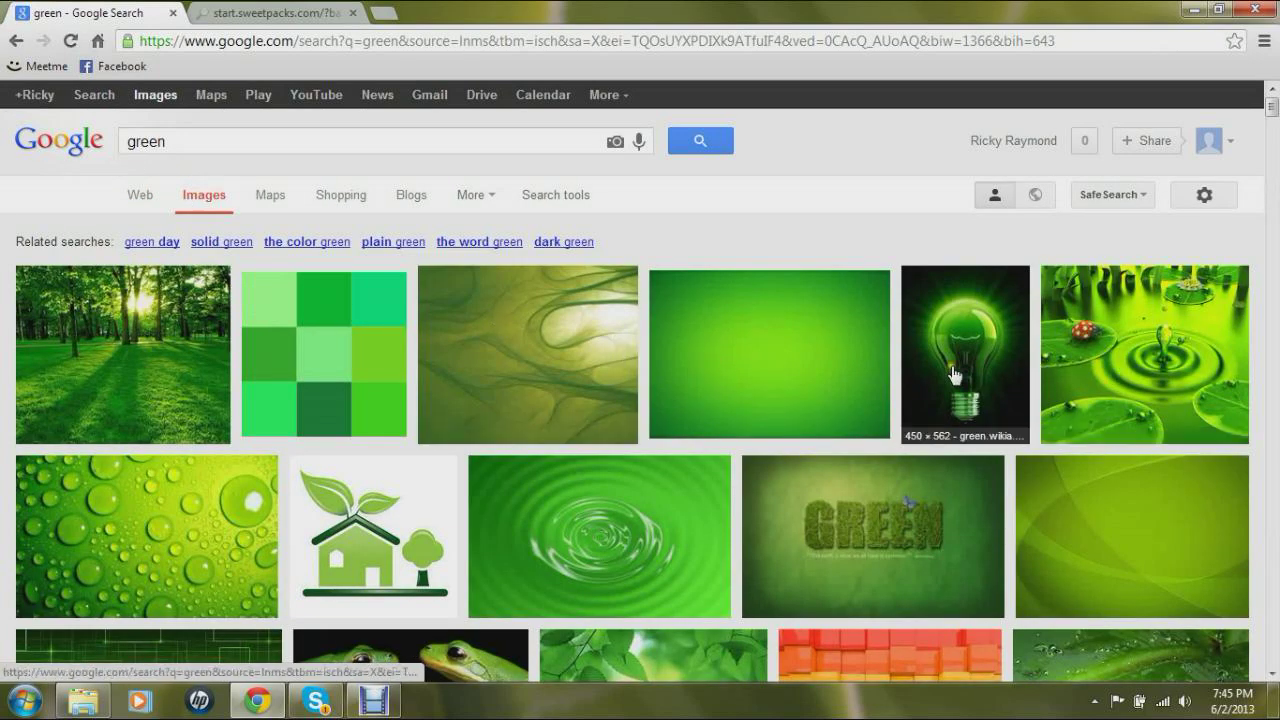
Save the green sun-ray wallpaper to the Desktop as green_00398441.jpg.
{"action": "scroll", "coordinate": [163, 377], "scroll_direction": "down", "scroll_amount": 1}
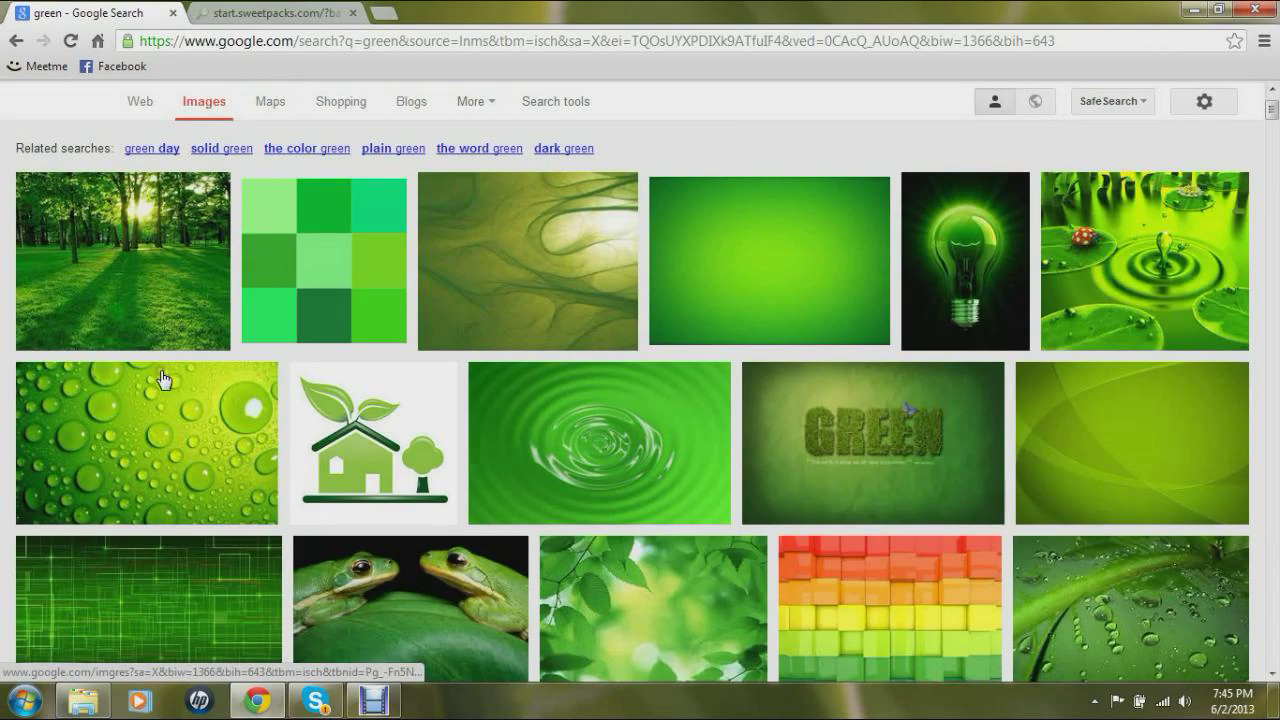
{"action": "scroll", "coordinate": [163, 377], "scroll_direction": "down", "scroll_amount": 3}
{"action": "scroll", "coordinate": [200, 400], "scroll_direction": "down", "scroll_amount": 1}
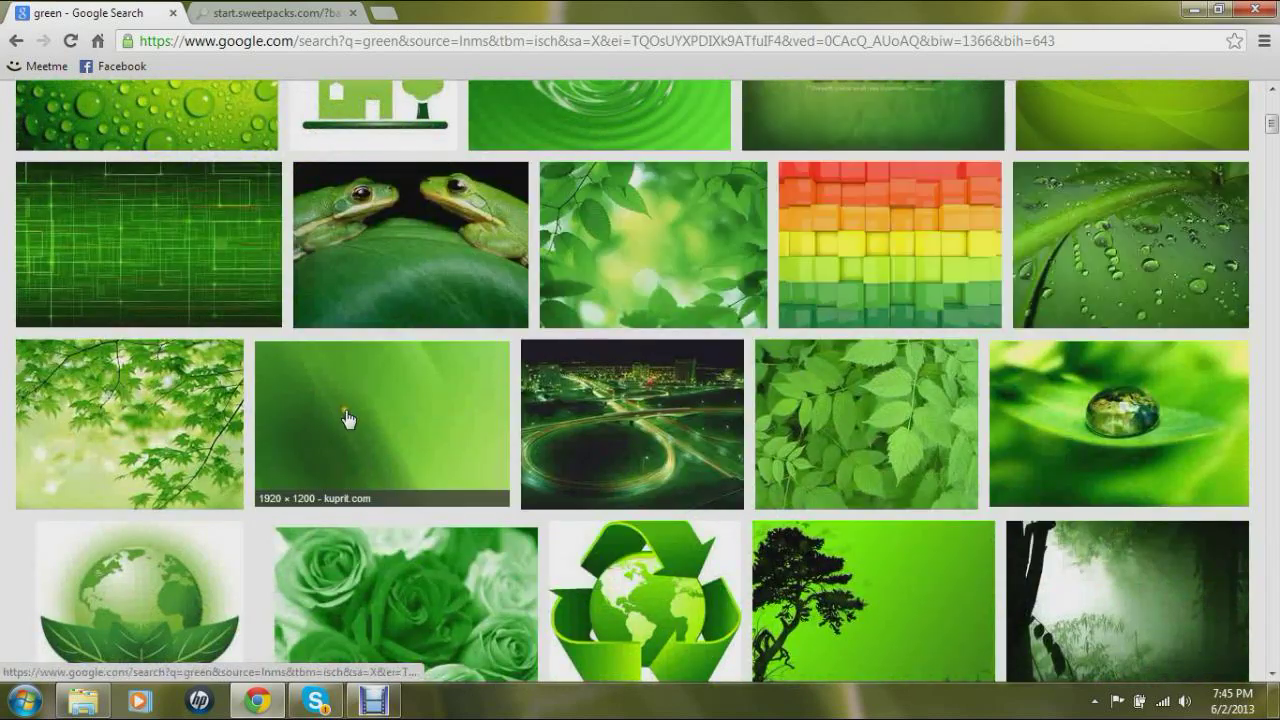
{"action": "scroll", "coordinate": [346, 420], "scroll_direction": "down", "scroll_amount": 3}
{"action": "scroll", "coordinate": [357, 420], "scroll_direction": "down", "scroll_amount": 3}
{"action": "scroll", "coordinate": [340, 440], "scroll_direction": "down", "scroll_amount": 2}
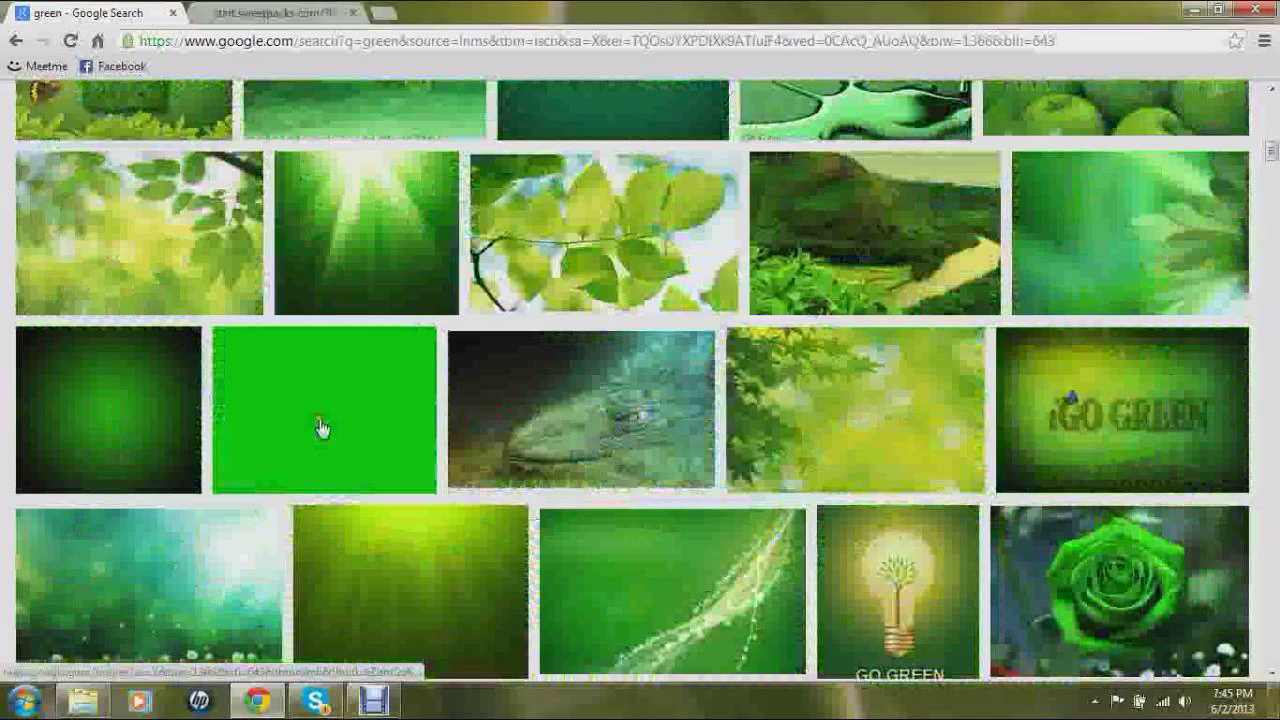
{"action": "scroll", "coordinate": [321, 428], "scroll_direction": "down", "scroll_amount": 2}
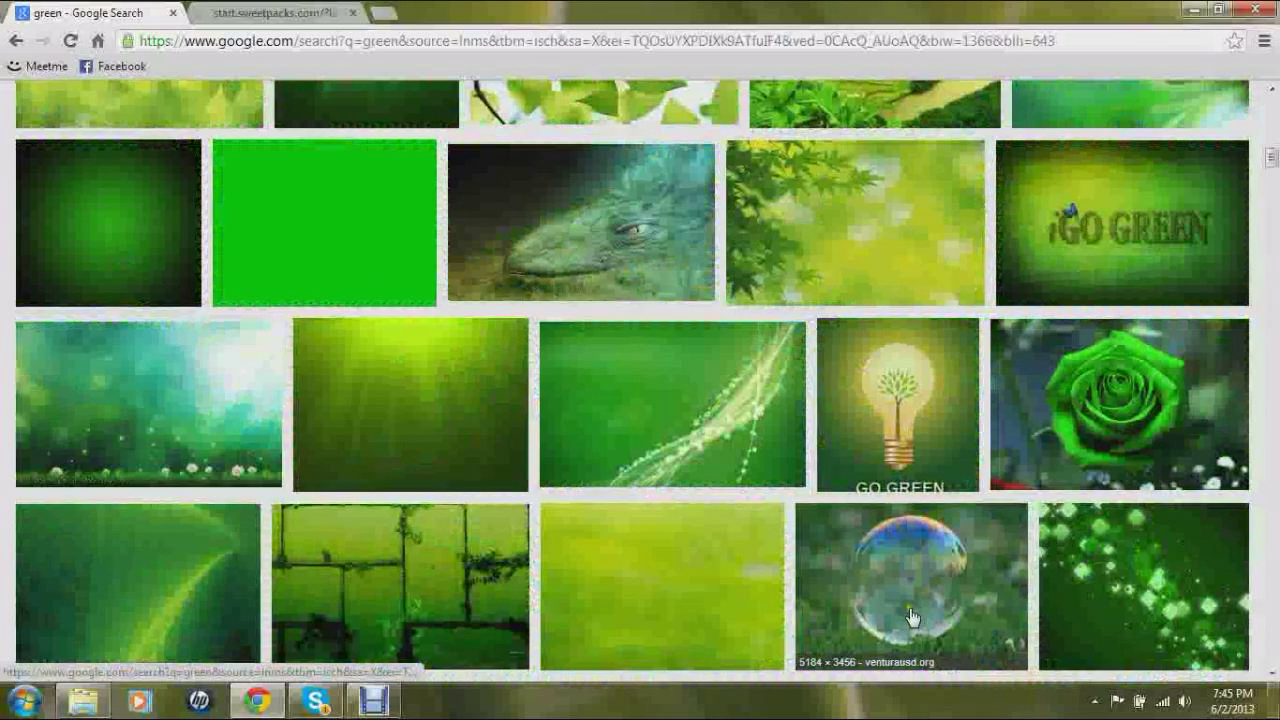
{"action": "left_click", "coordinate": [394, 434]}
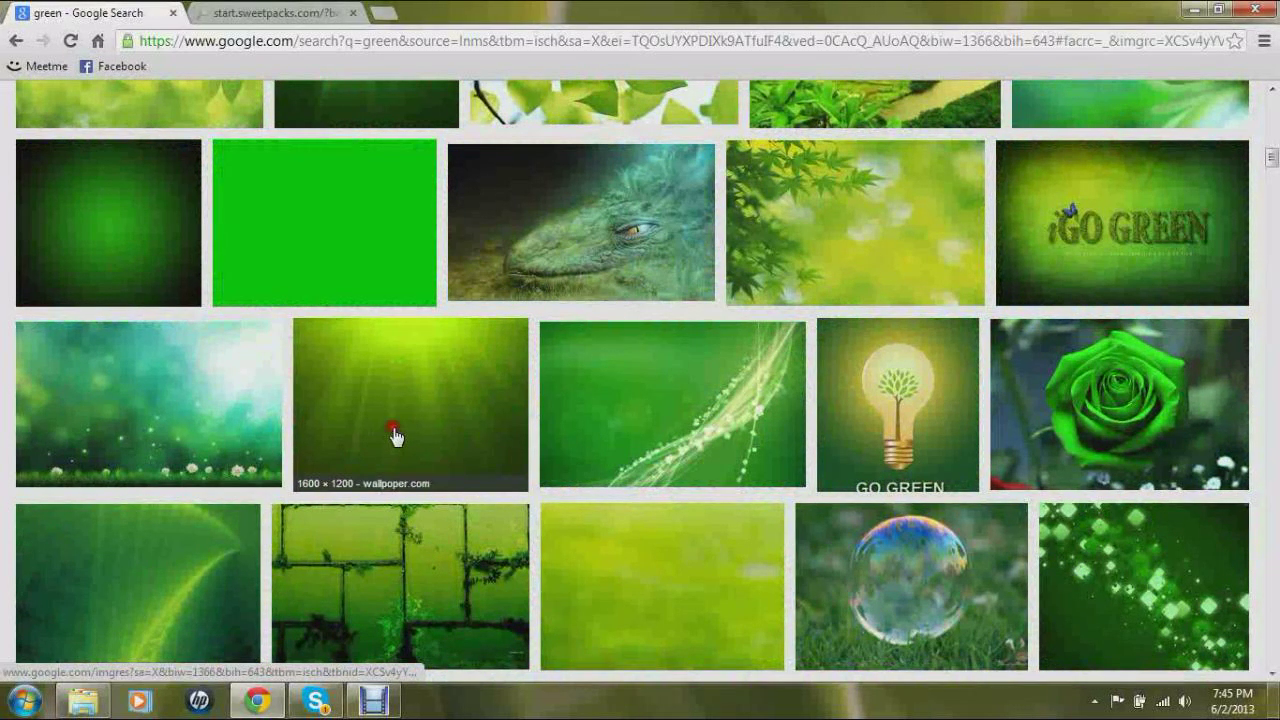
{"action": "right_click", "coordinate": [451, 409]}
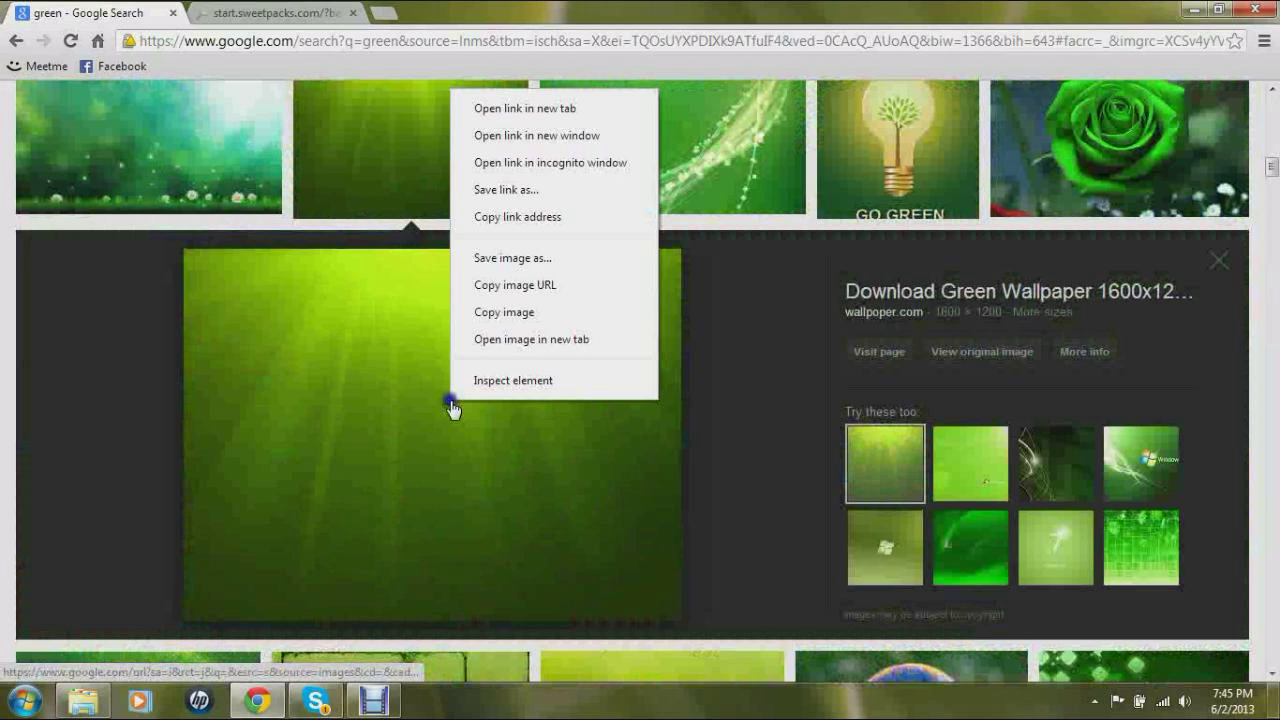
{"action": "left_click", "coordinate": [507, 264]}
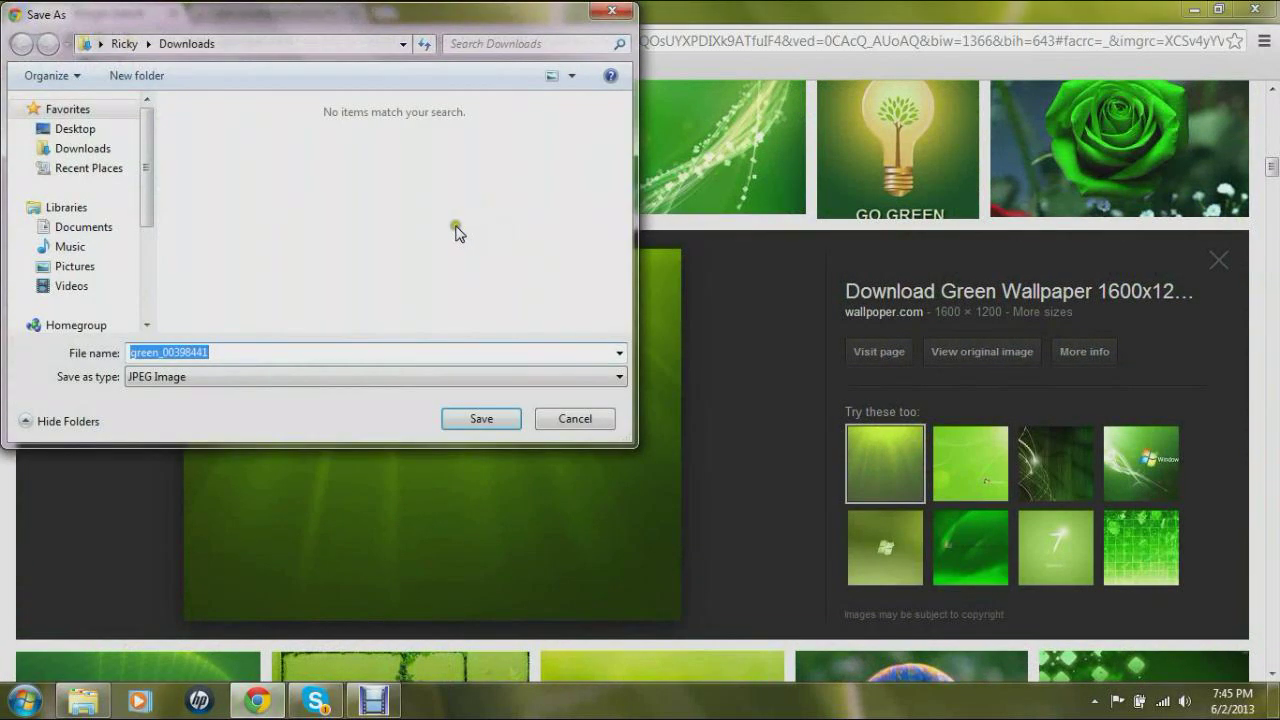
{"action": "left_click", "coordinate": [72, 128]}
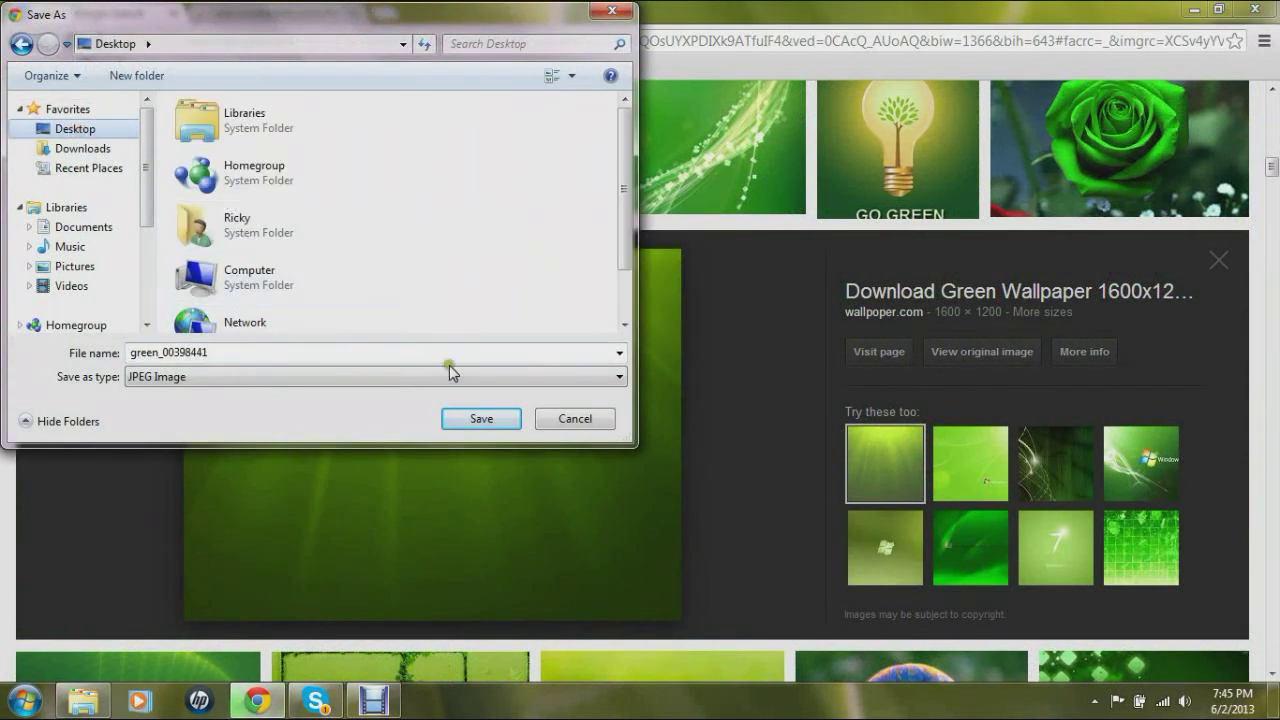
{"action": "left_click", "coordinate": [489, 414]}
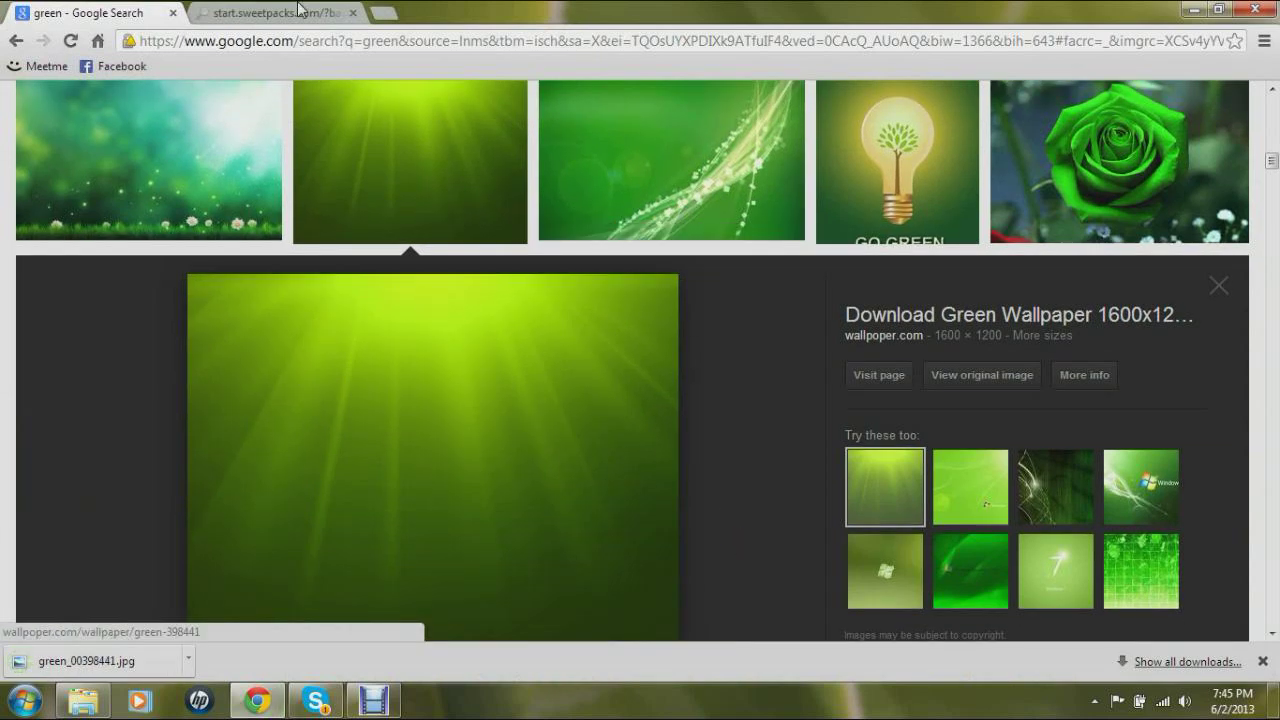
Close the extra sweetpacks tab and go to flamingtext.com.
{"action": "left_click", "coordinate": [330, 14]}
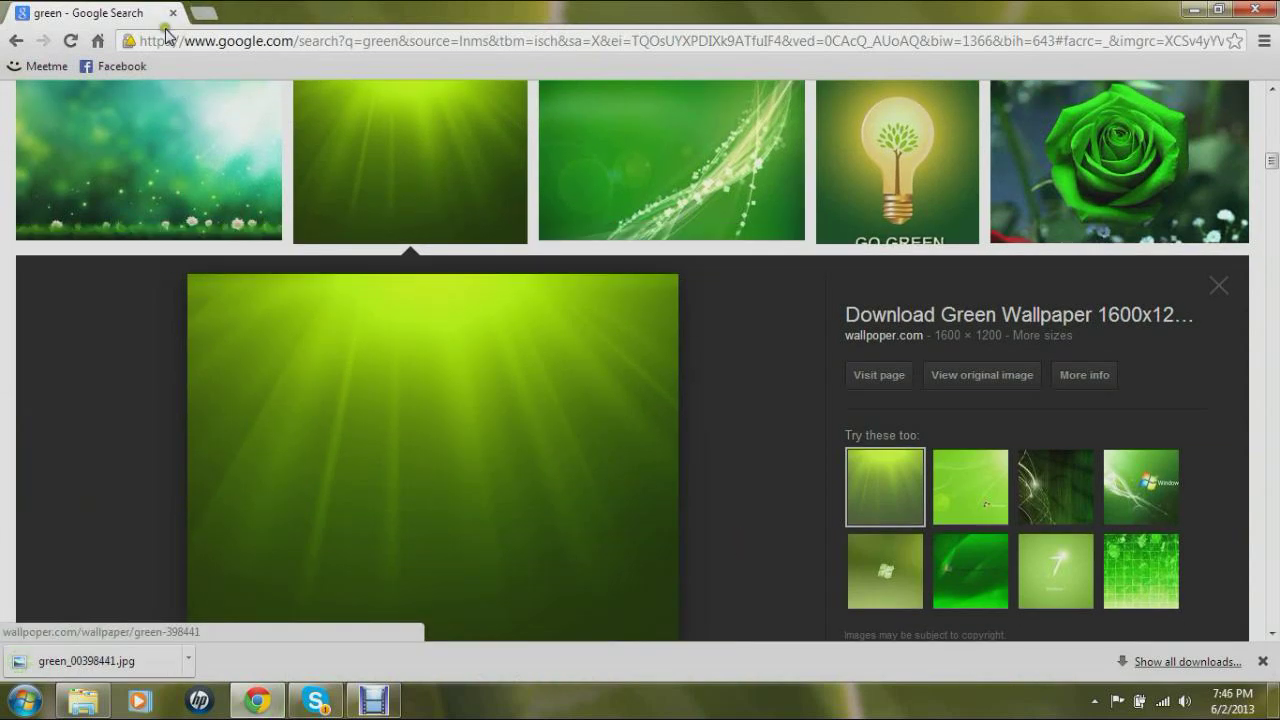
{"action": "mouse_move", "coordinate": [410, 162]}
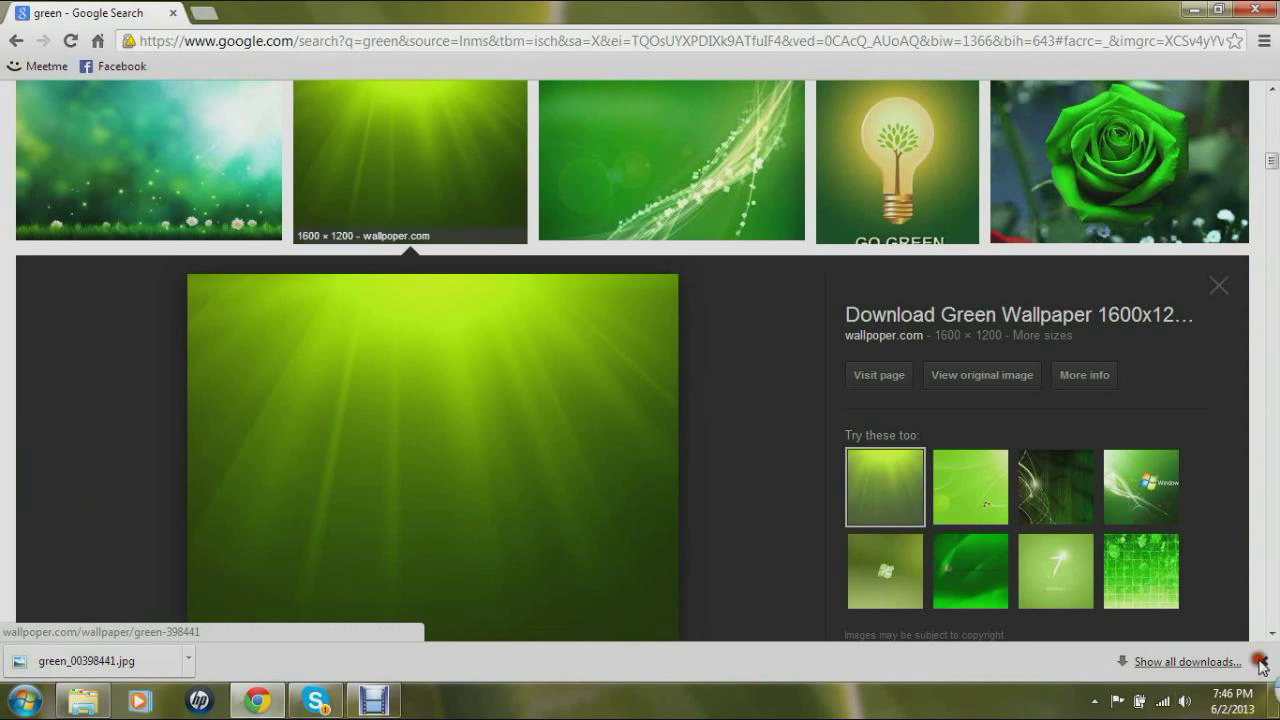
{"action": "left_click", "coordinate": [1260, 662]}
{"action": "left_click", "coordinate": [193, 48]}
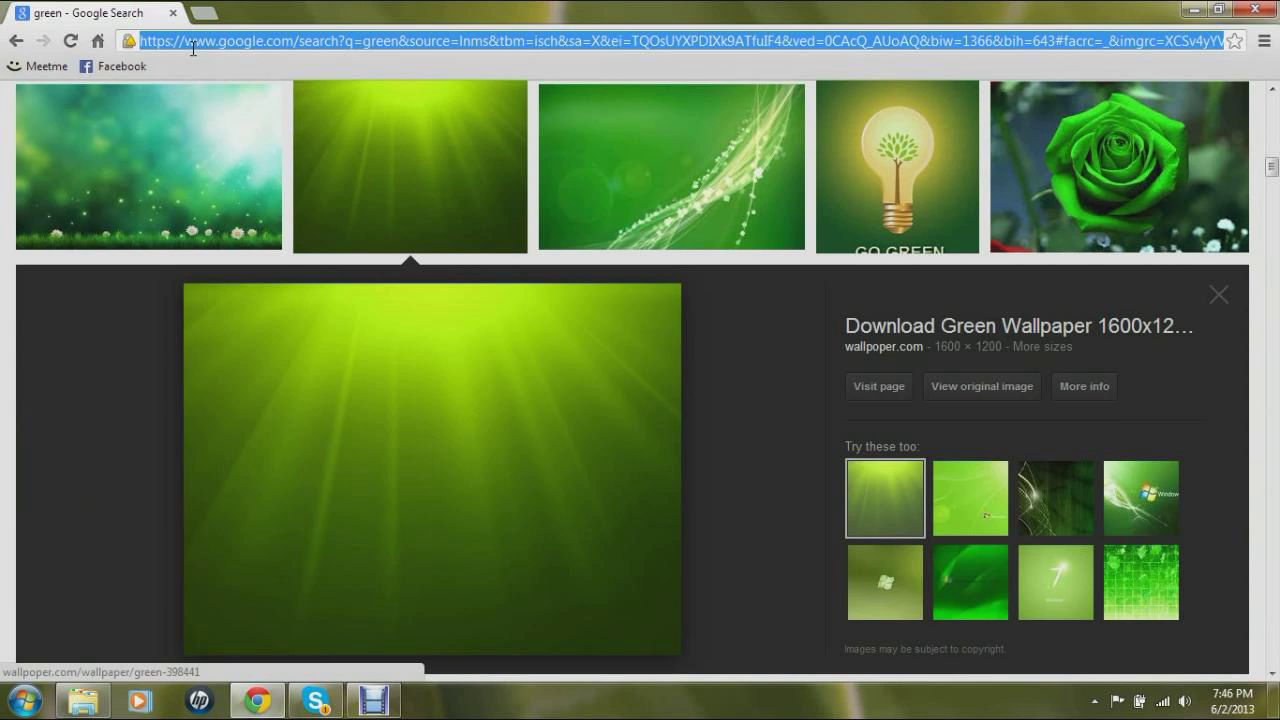
{"action": "type", "text": "flamingtext.com"}
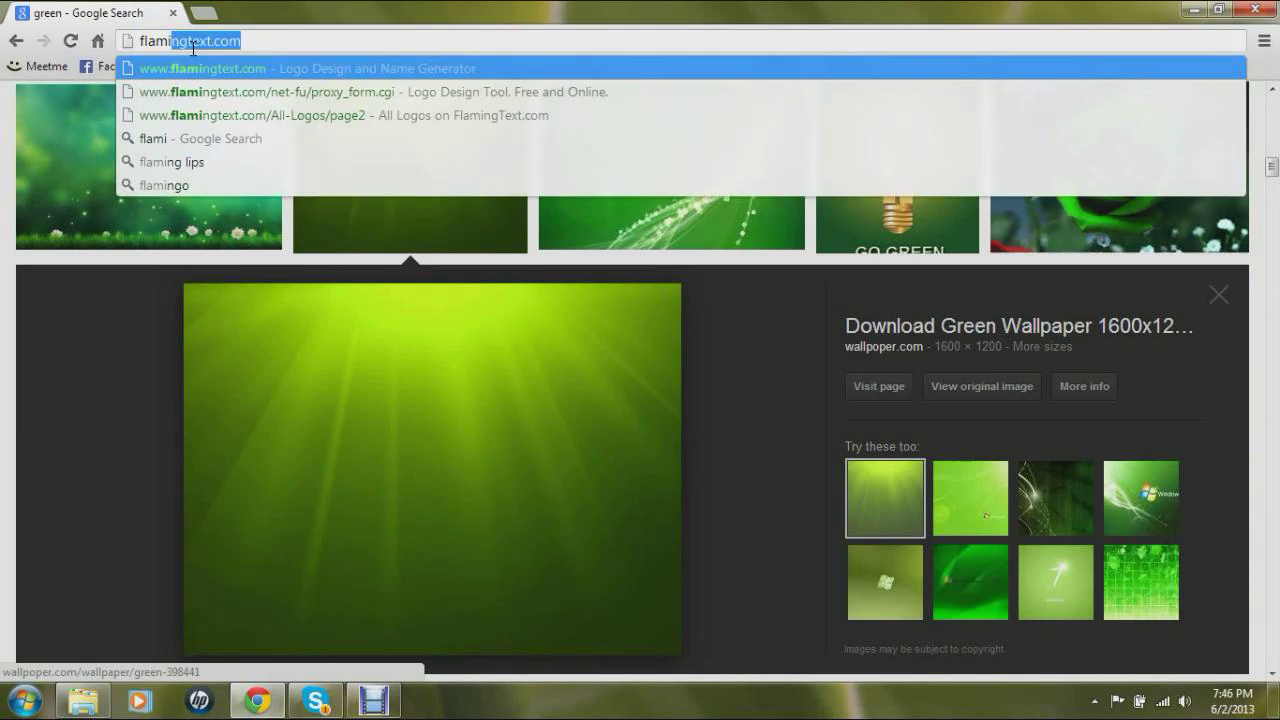
{"action": "key", "text": "Return"}
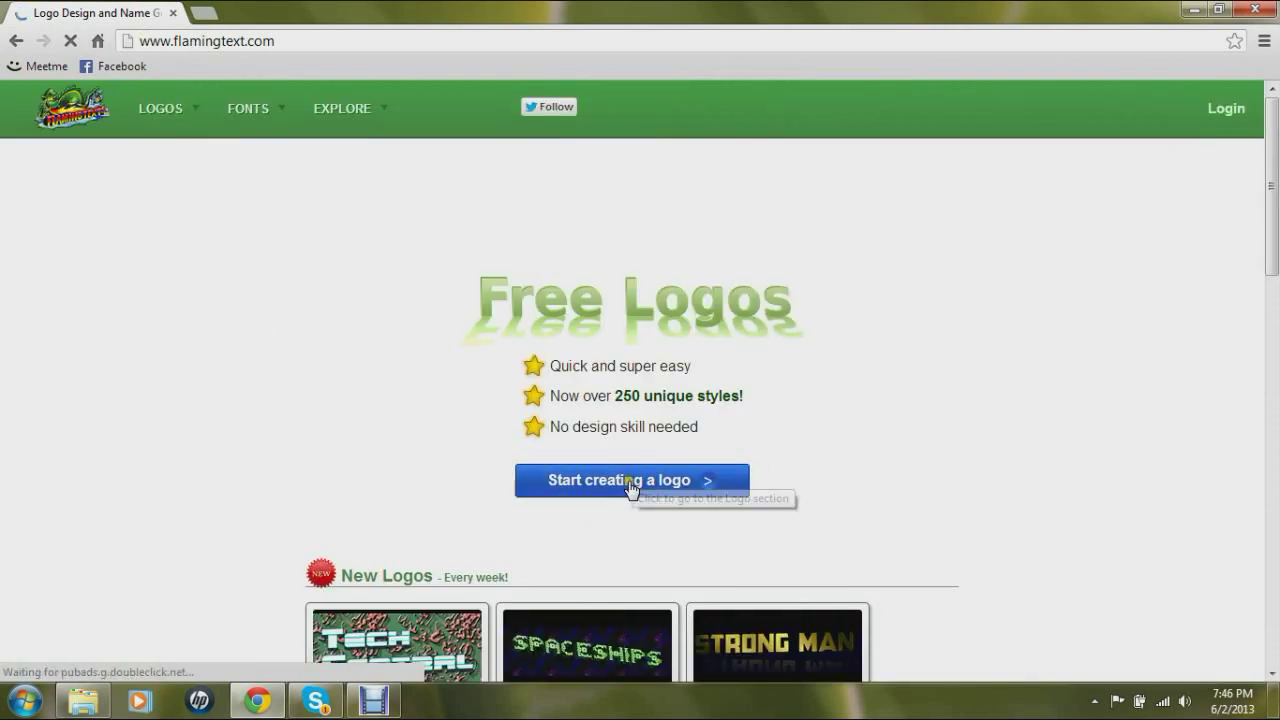
Start a new logo and choose the tweeter style from page 2 of logo styles.
{"action": "left_click", "coordinate": [631, 485]}
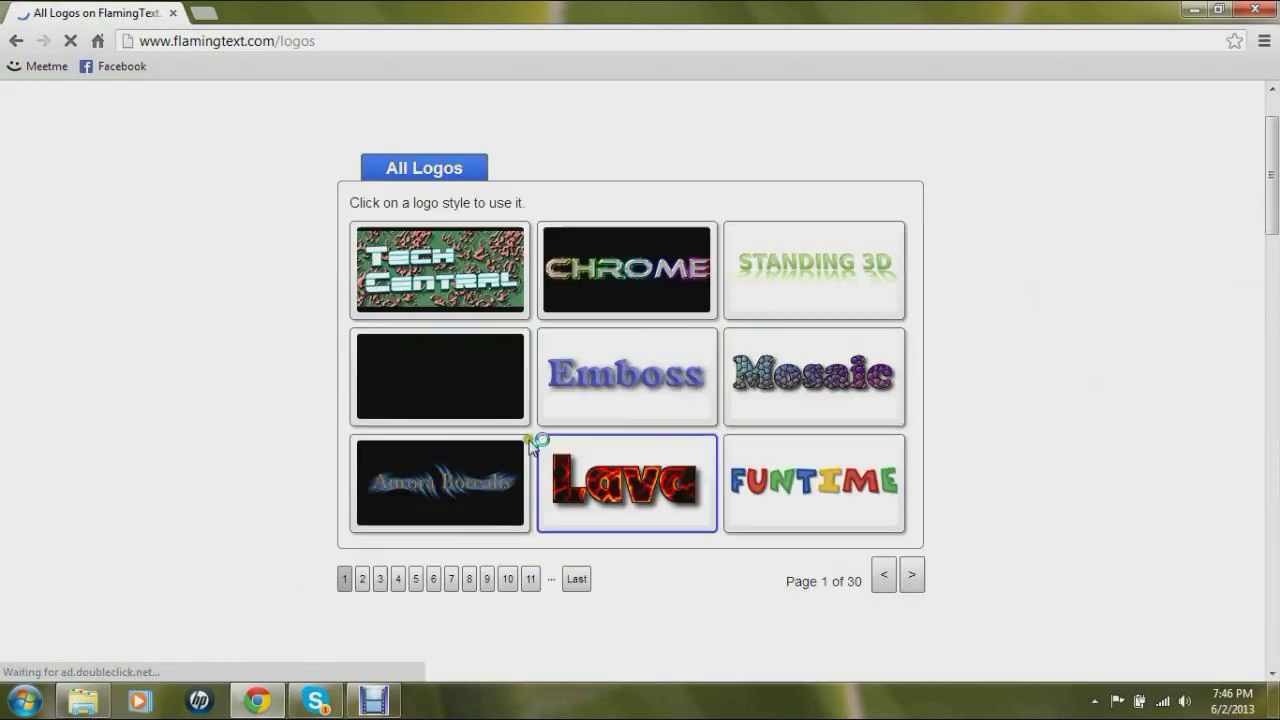
{"action": "scroll", "coordinate": [535, 443], "scroll_direction": "down", "scroll_amount": 1}
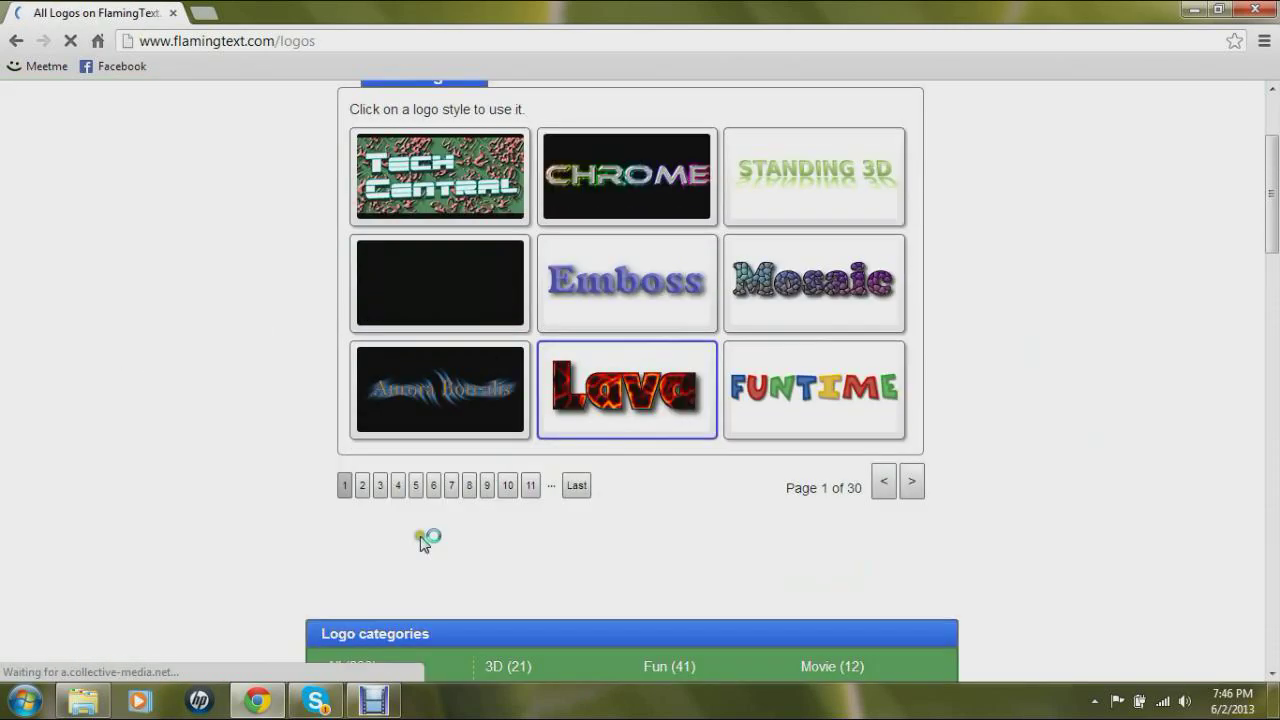
{"action": "left_click", "coordinate": [360, 487]}
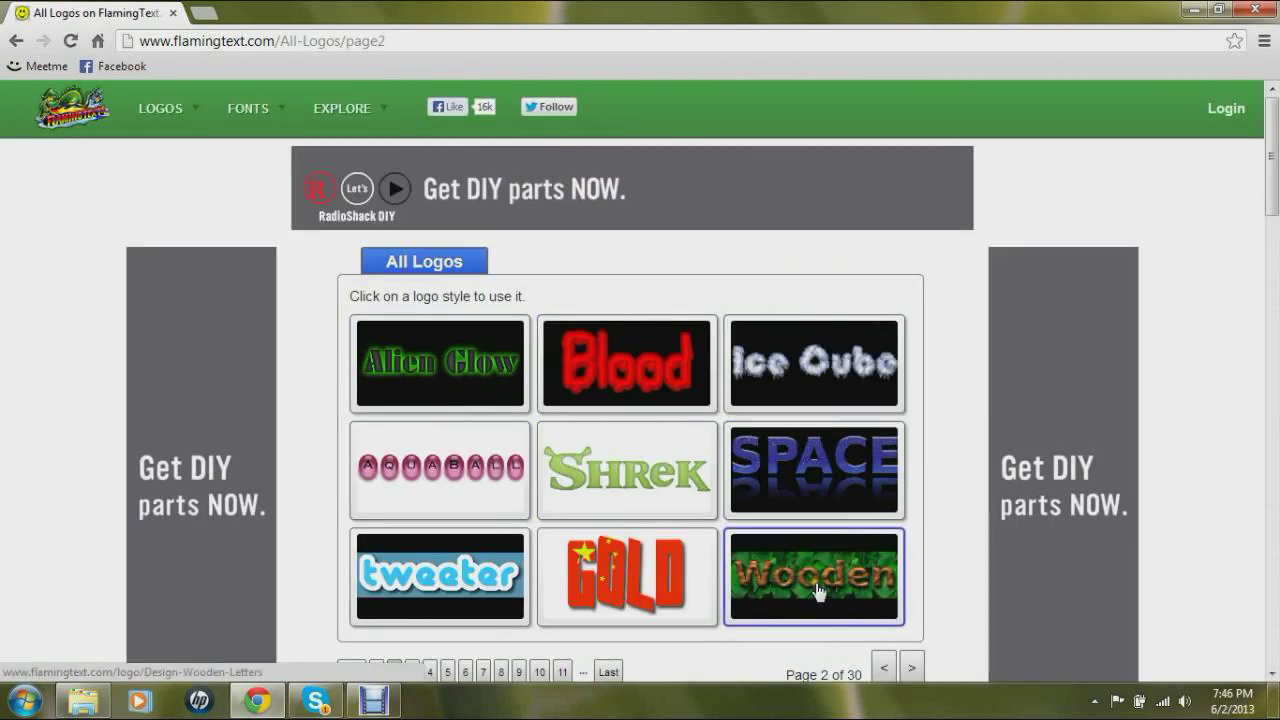
{"action": "left_click", "coordinate": [445, 575]}
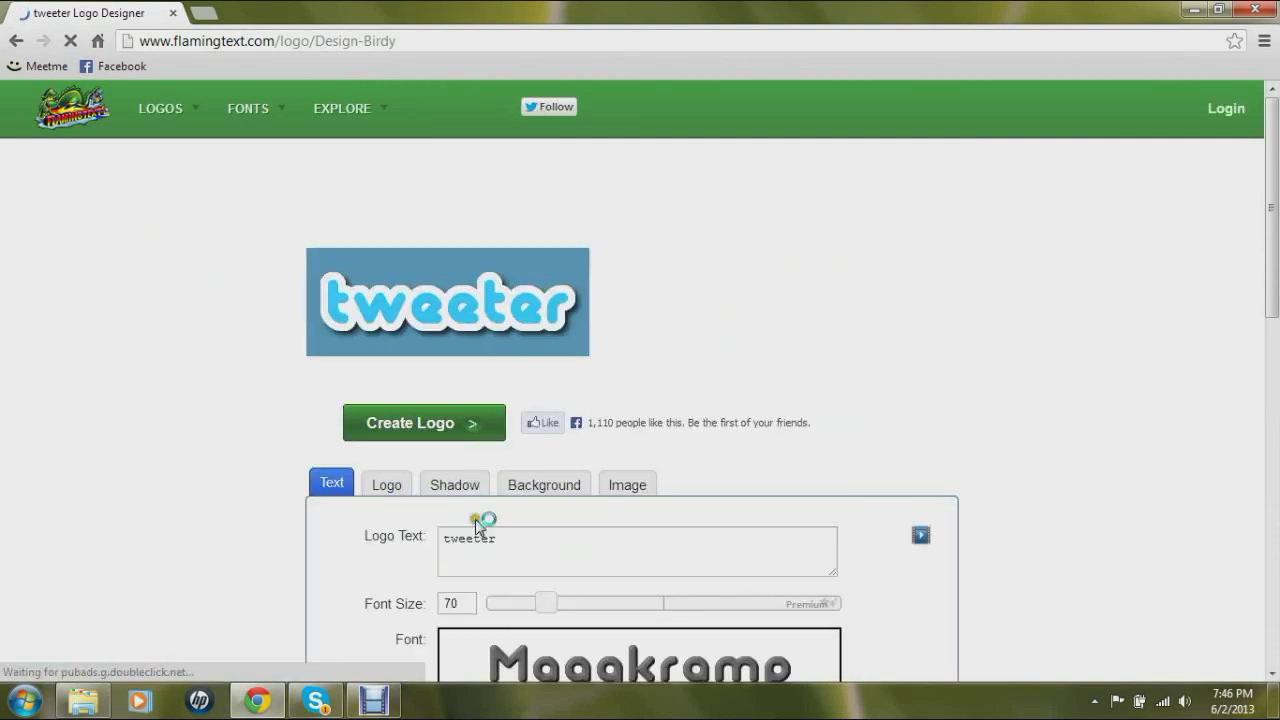
Change the logo text to 'FishyFilmsHD' and enlarge its font size.
{"action": "left_click", "coordinate": [540, 553]}
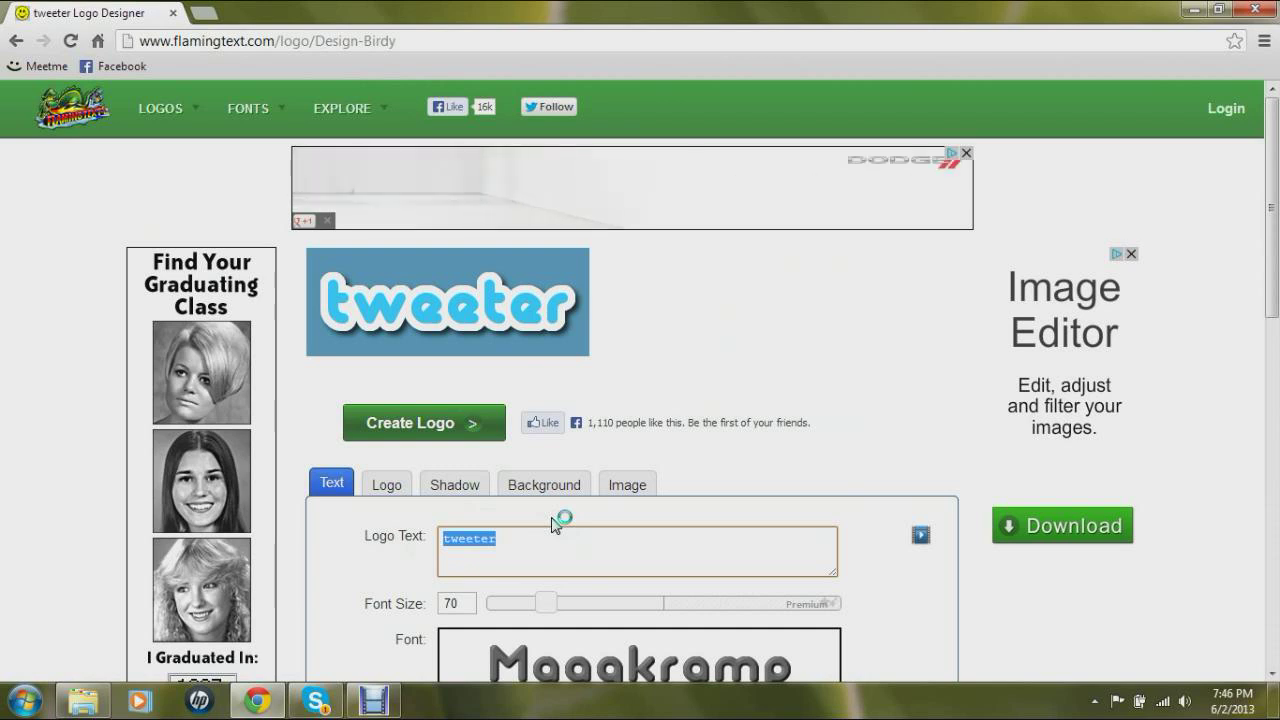
{"action": "type", "text": "Fishy"}
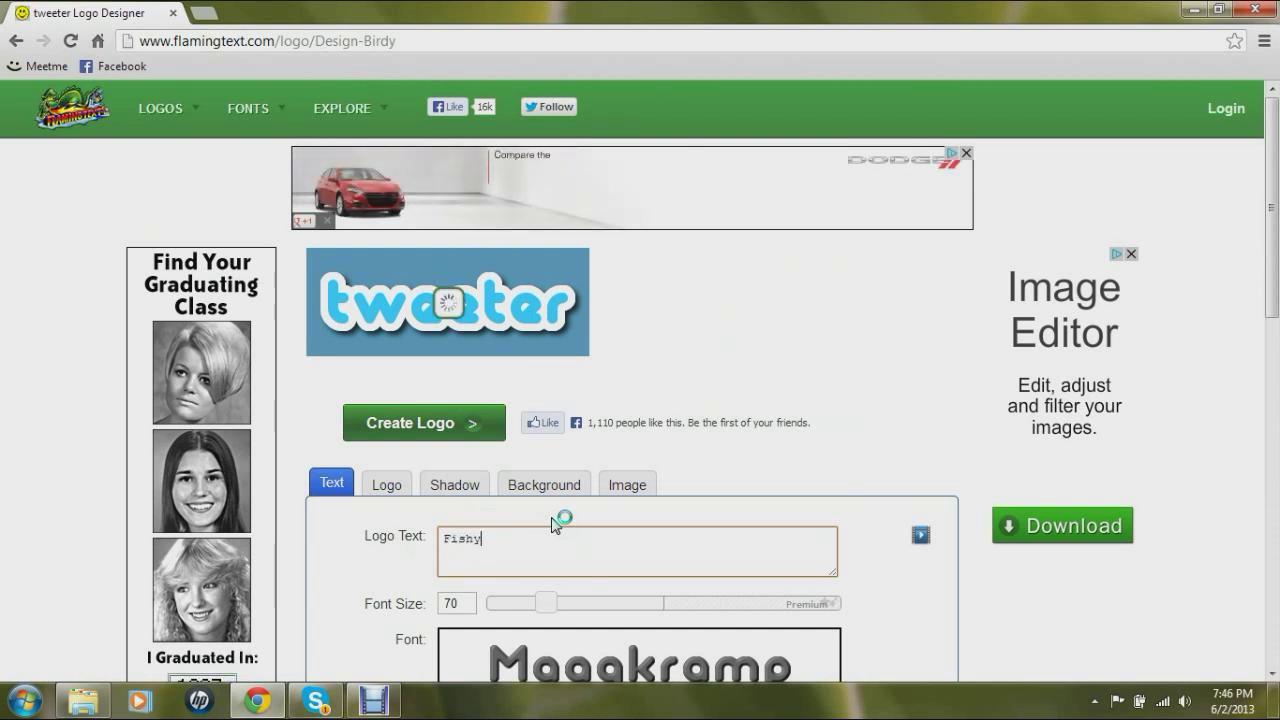
{"action": "type", "text": "FilmsHD"}
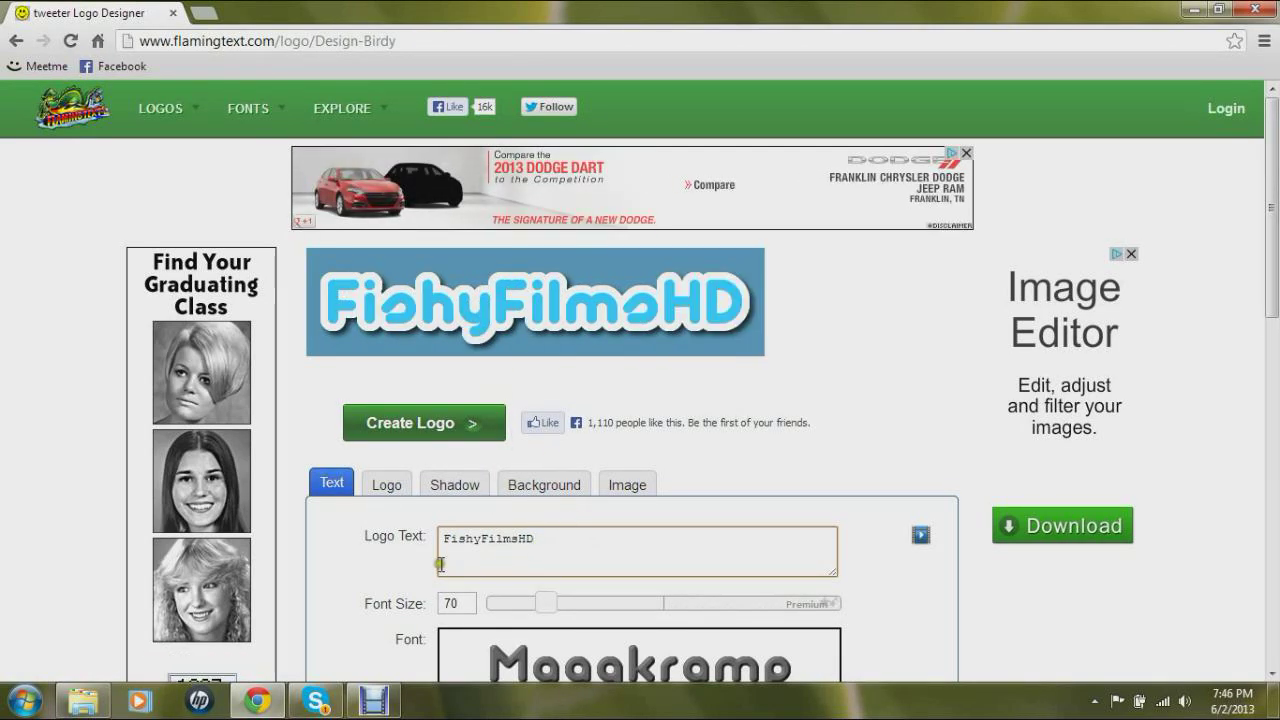
{"action": "left_click_drag", "start_coordinate": [545, 603], "coordinate": [556, 605]}
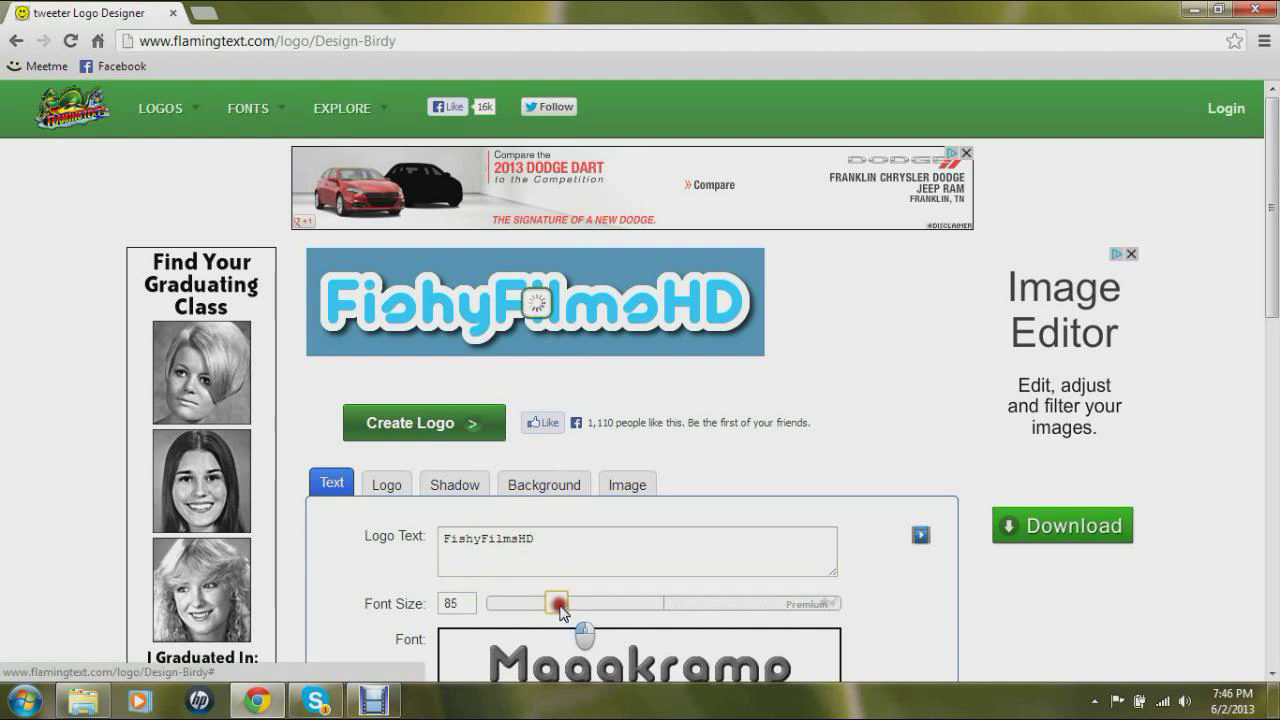
{"action": "left_click_drag", "start_coordinate": [562, 610], "coordinate": [563, 610]}
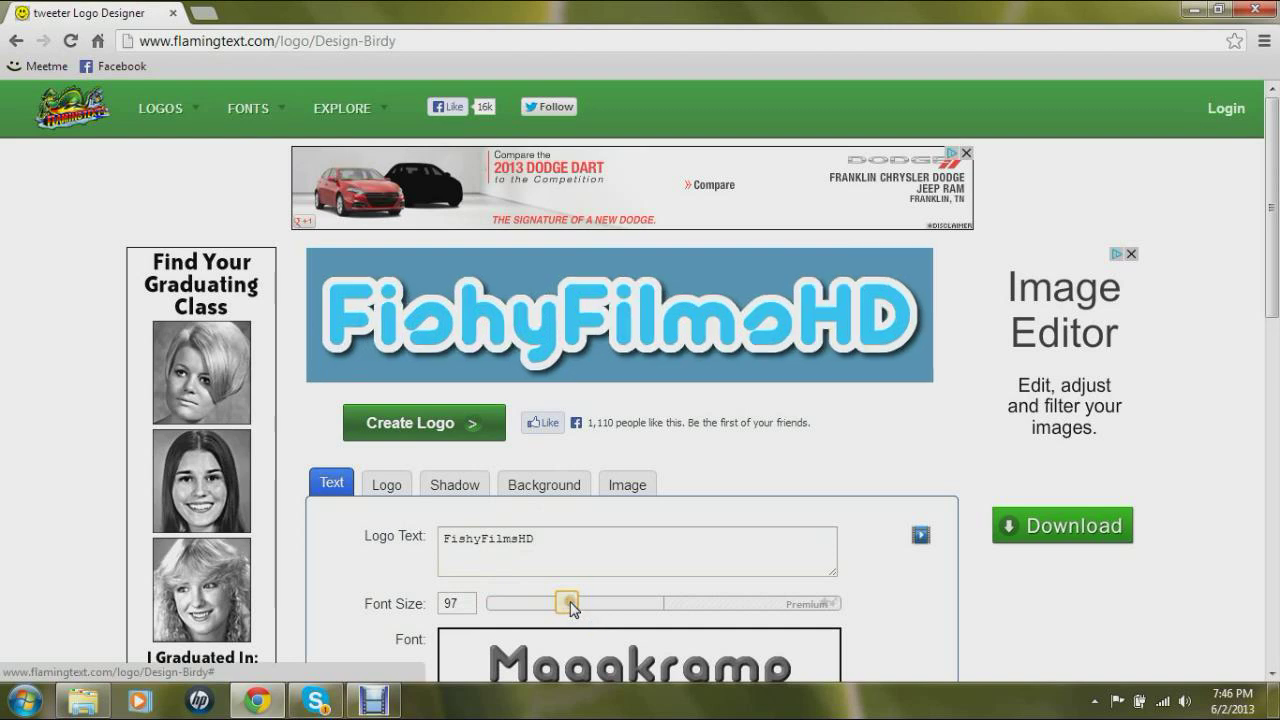
Make the logo text colour black.
{"action": "left_click", "coordinate": [402, 484]}
{"action": "left_click", "coordinate": [500, 551]}
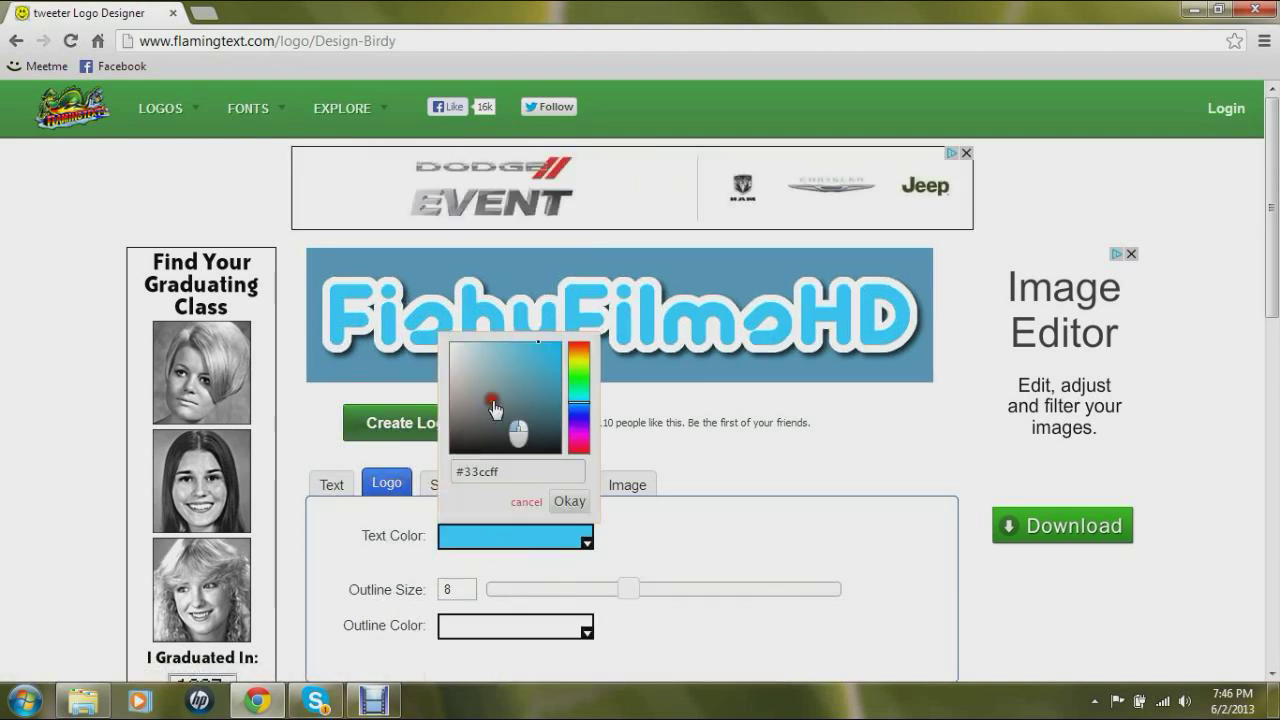
{"action": "left_click", "coordinate": [504, 457]}
{"action": "left_click", "coordinate": [693, 543]}
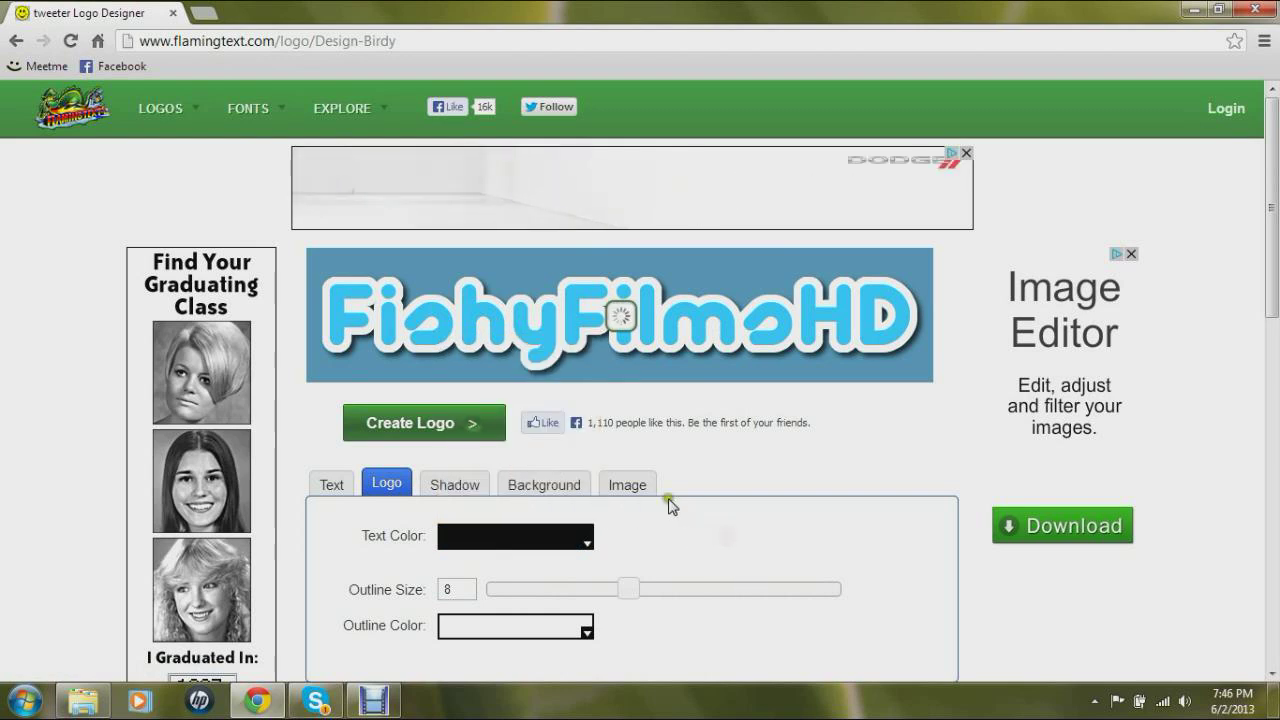
Set the logo background to Transparent, keeping the shadow, and create the logo.
{"action": "left_click", "coordinate": [455, 484]}
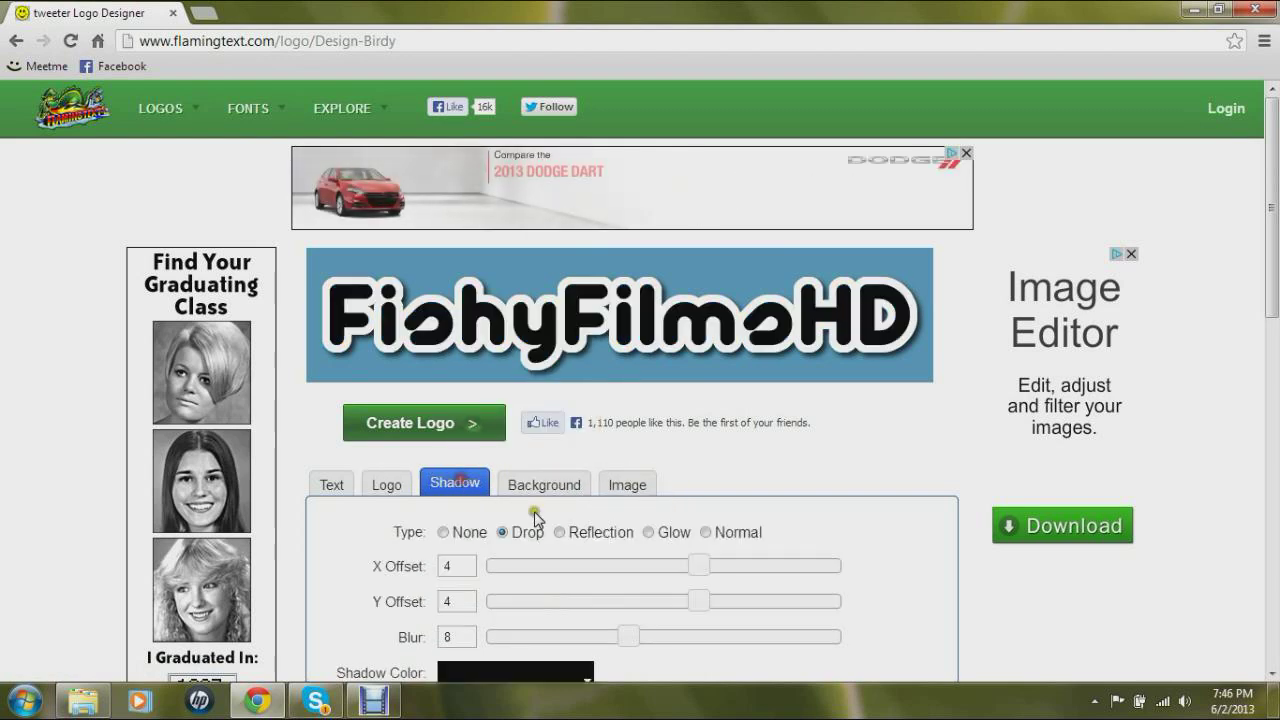
{"action": "left_click", "coordinate": [533, 495]}
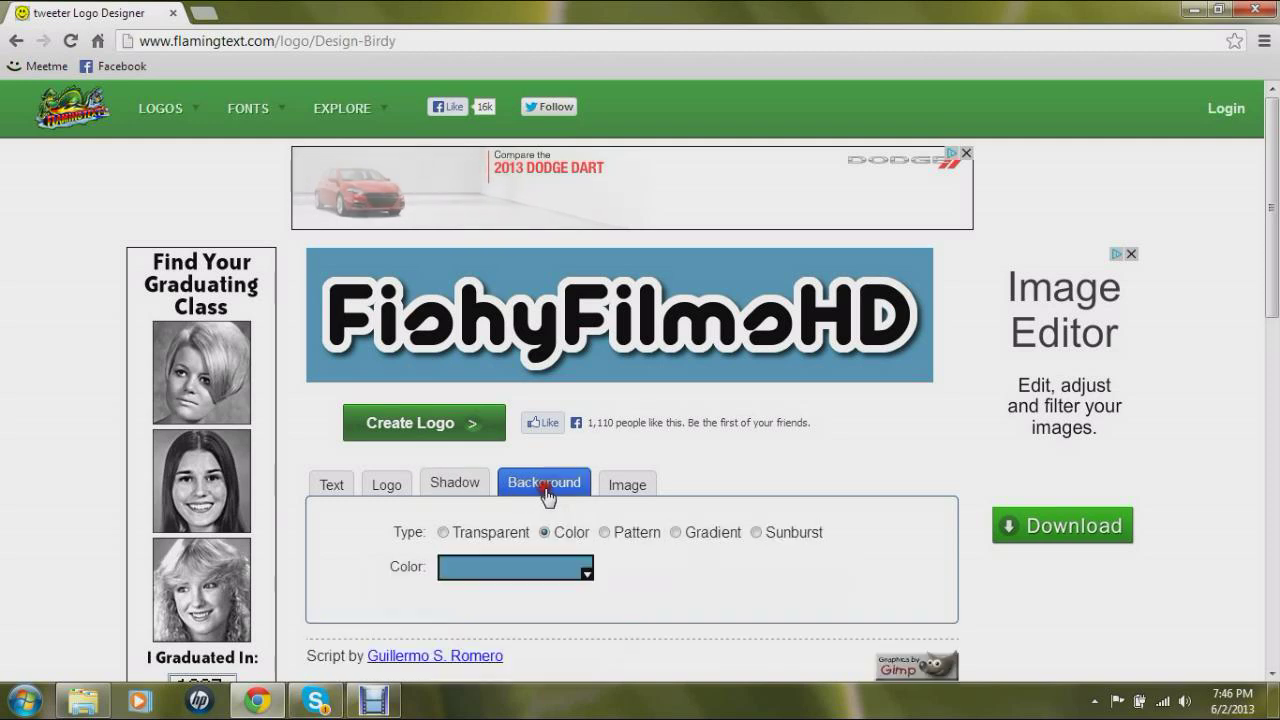
{"action": "left_click", "coordinate": [490, 532]}
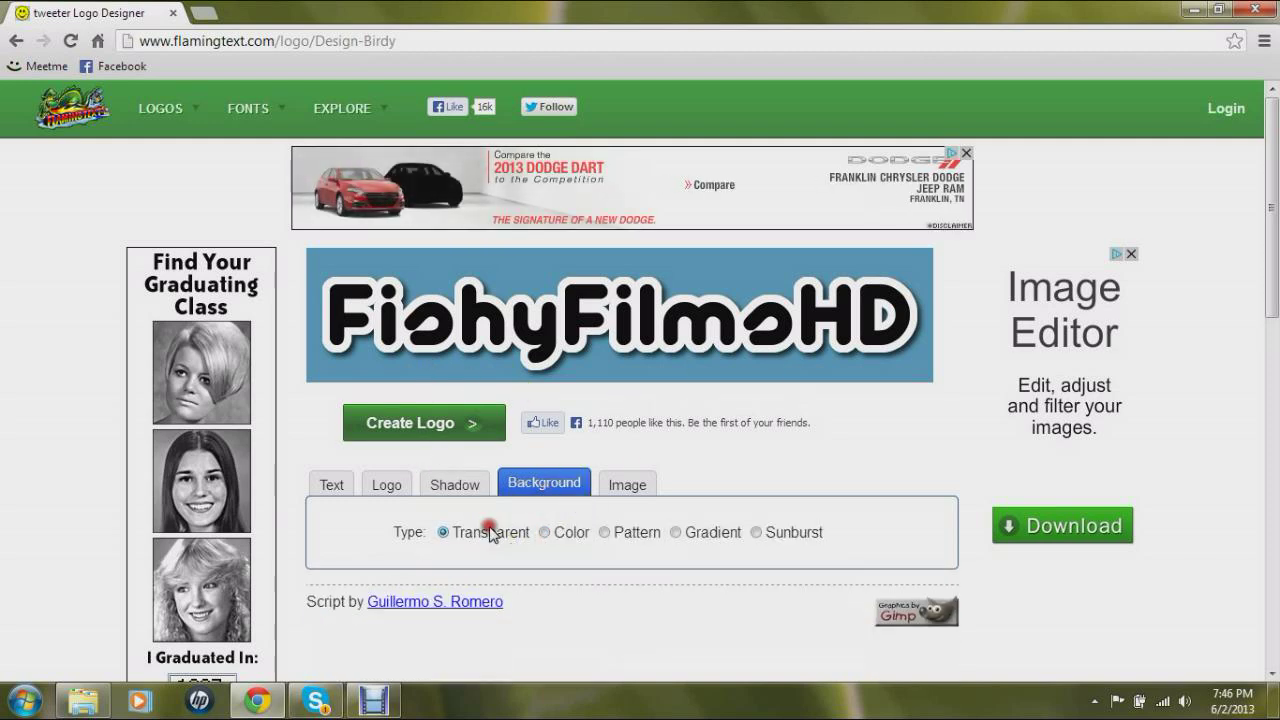
{"action": "left_click", "coordinate": [440, 423]}
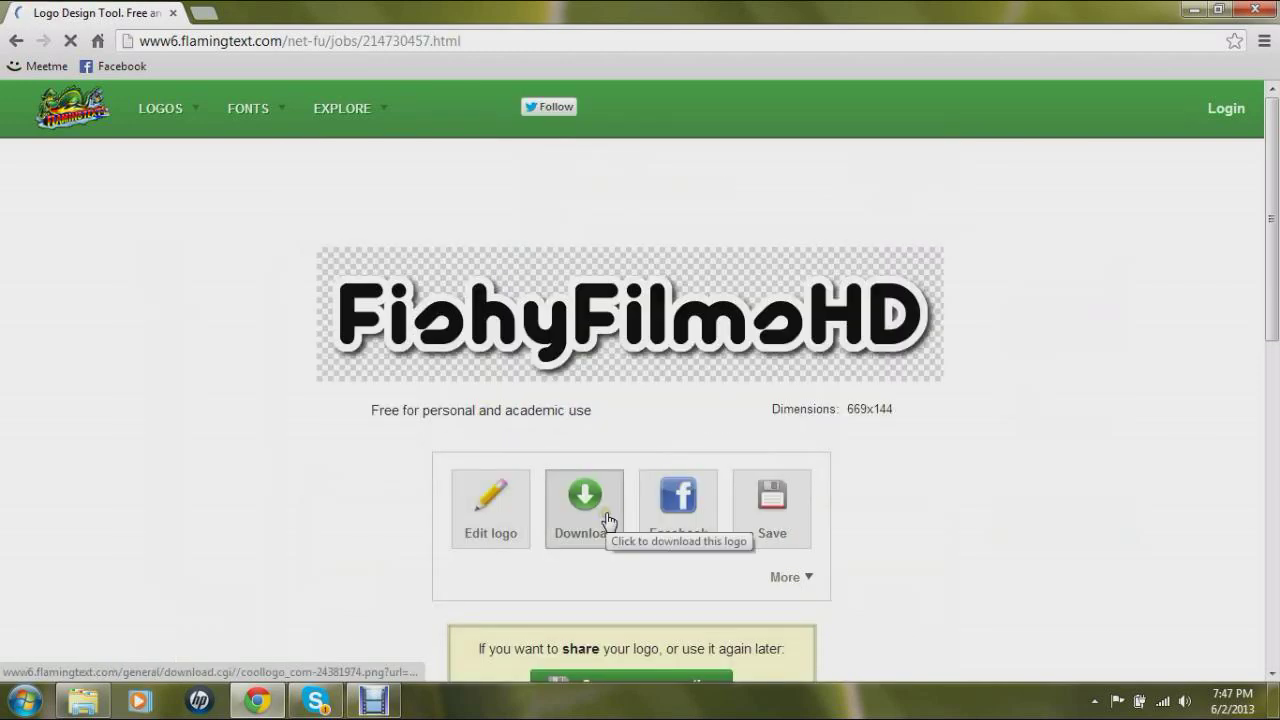
Download the transparent logo as a PNG and drag it onto the desktop.
{"action": "left_click", "coordinate": [608, 520]}
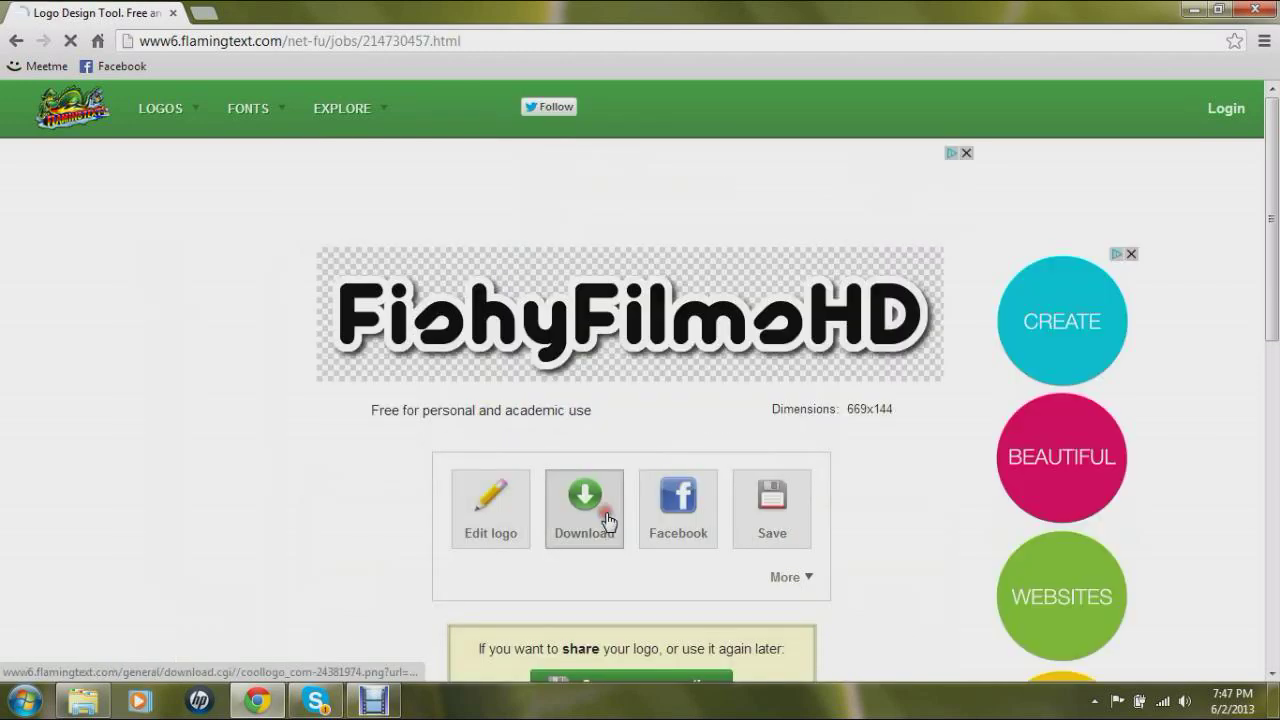
{"action": "left_click", "coordinate": [1222, 10]}
{"action": "mouse_move", "coordinate": [100, 634]}
{"action": "left_mouse_down"}
{"action": "mouse_move", "coordinate": [975, 423]}
{"action": "mouse_move", "coordinate": [1228, 238]}
{"action": "left_mouse_up"}
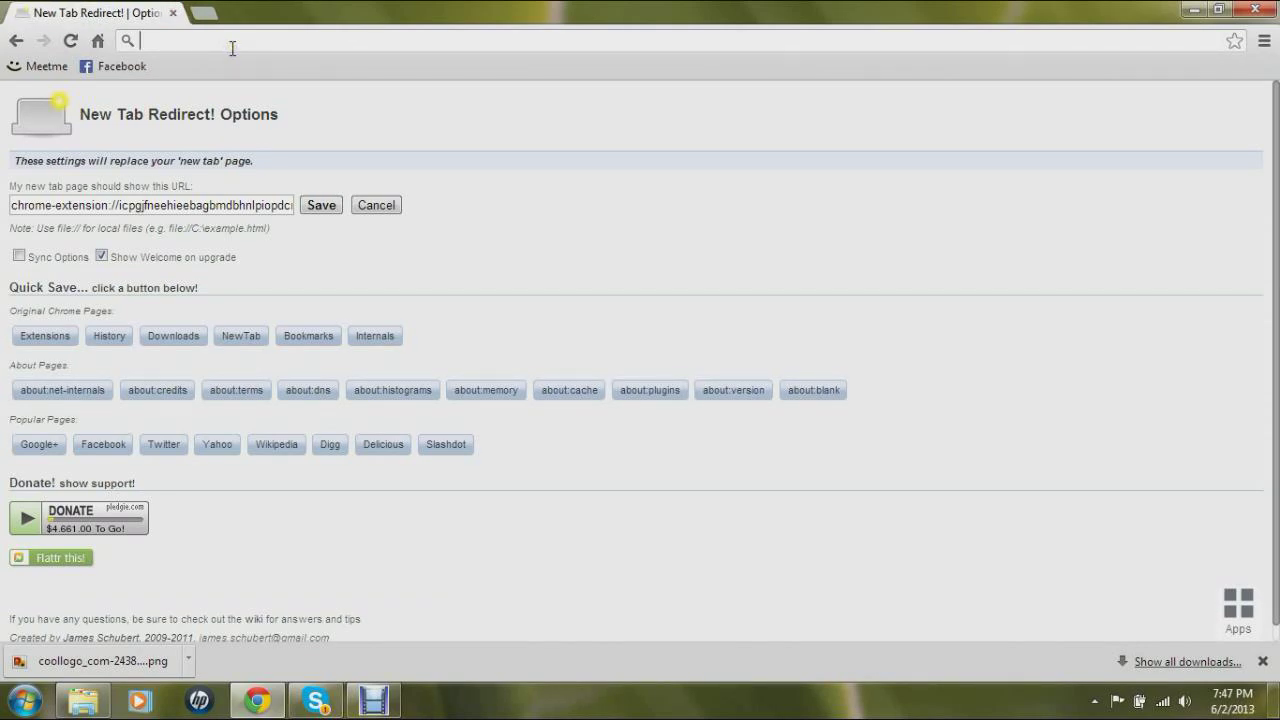
Go to picmonkey.com after first landing on pixlr.com by mistake.
{"action": "type", "text": "pixlr.com"}
{"action": "key", "text": "Return"}
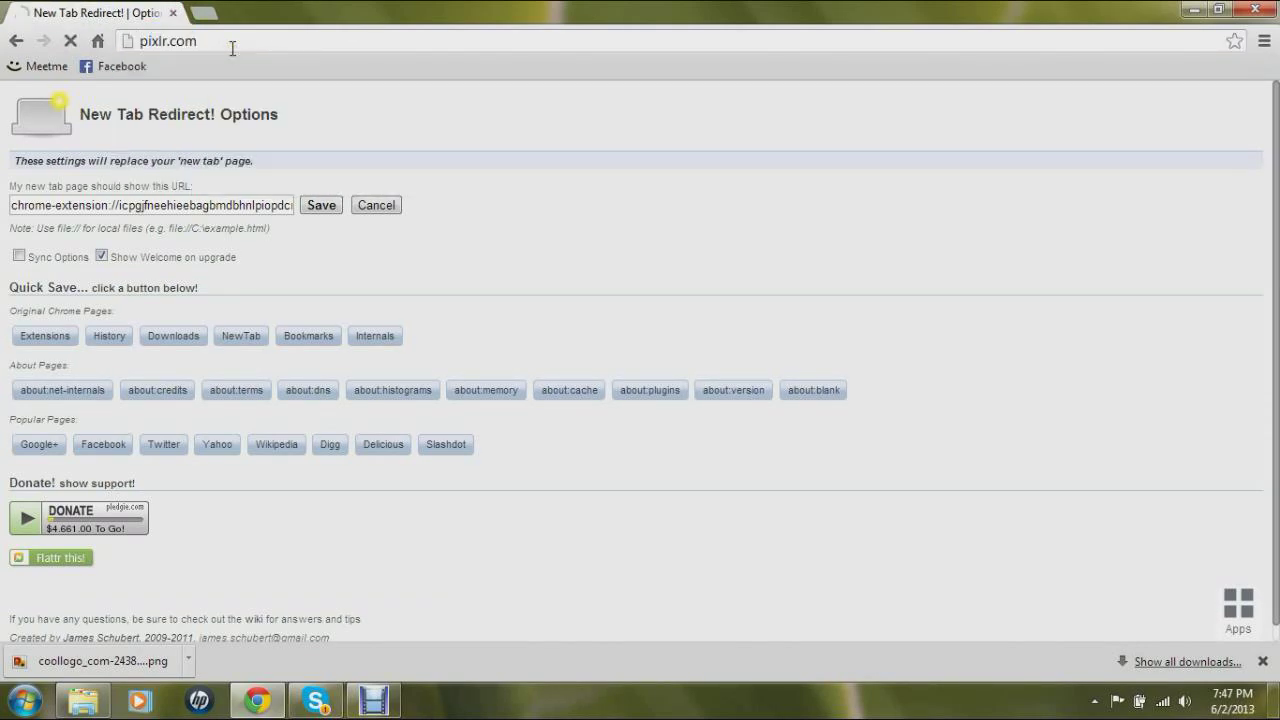
{"action": "left_click", "coordinate": [231, 48]}
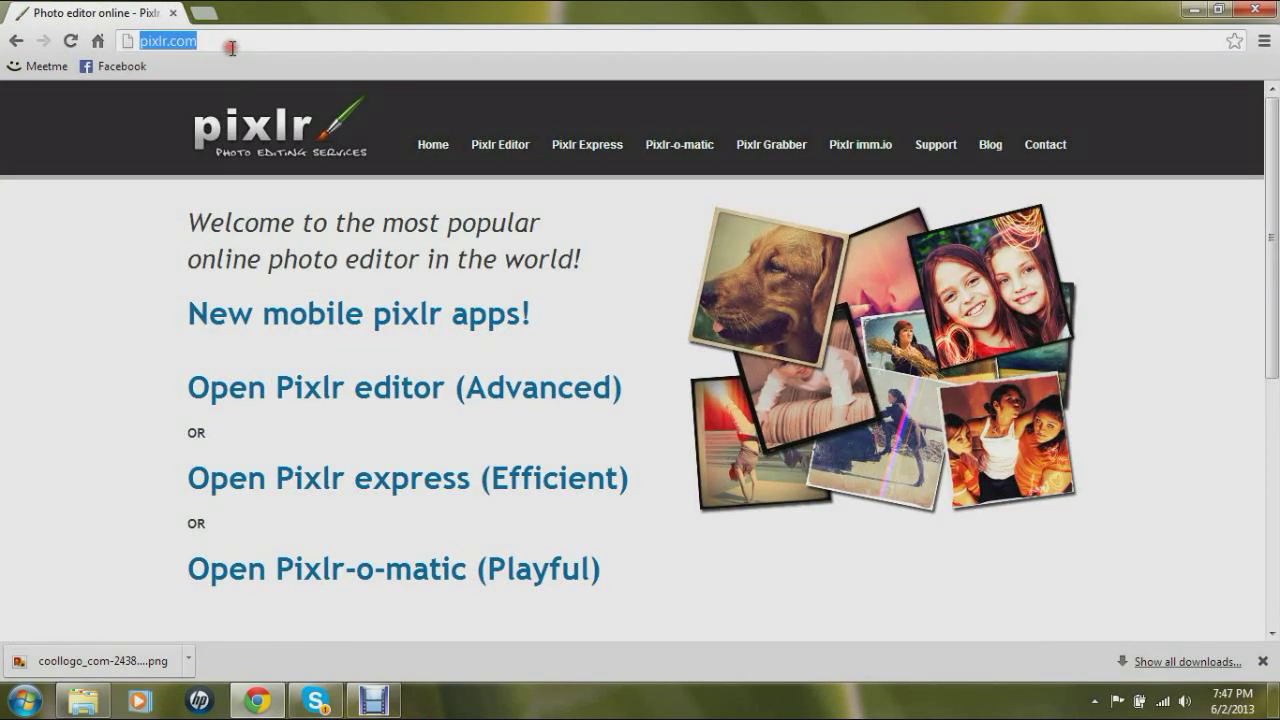
{"action": "type", "text": "picmonkey"}
{"action": "key", "text": "Return"}
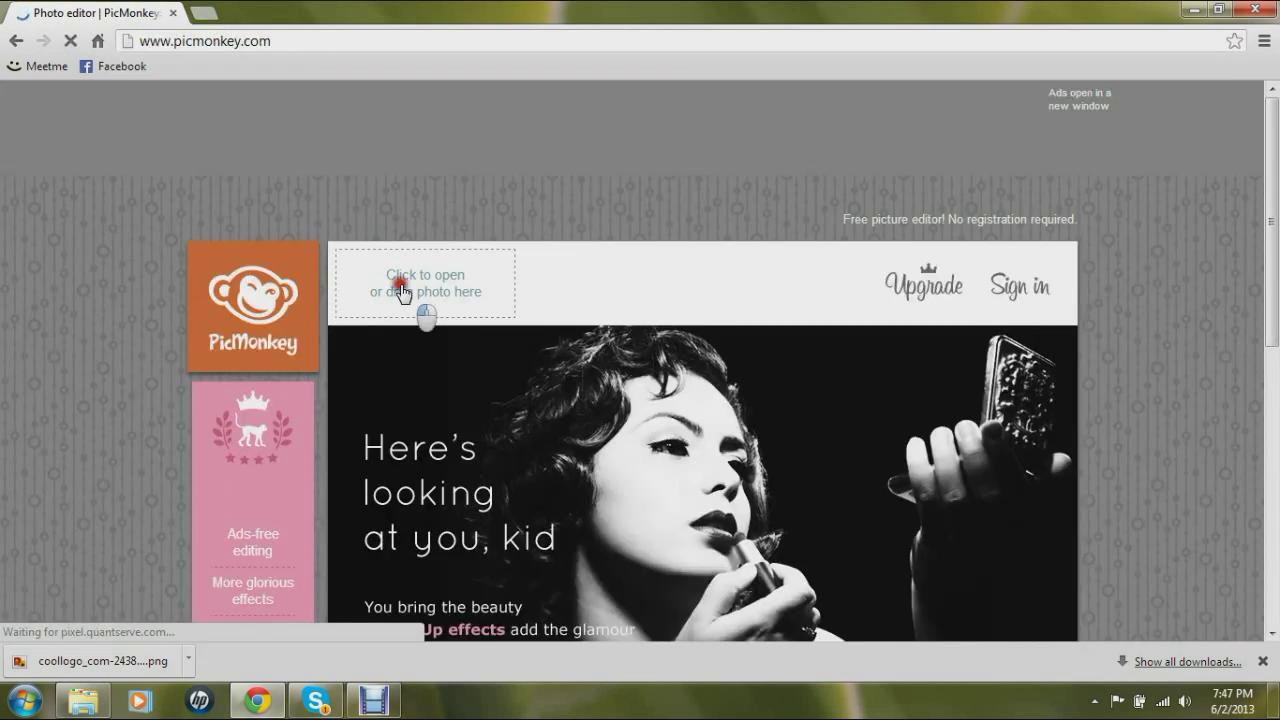
Open green_00398441 from the Desktop in PicMonkey's editor.
{"action": "left_click", "coordinate": [404, 293]}
{"action": "scroll", "coordinate": [430, 238], "scroll_direction": "down", "scroll_amount": 2}
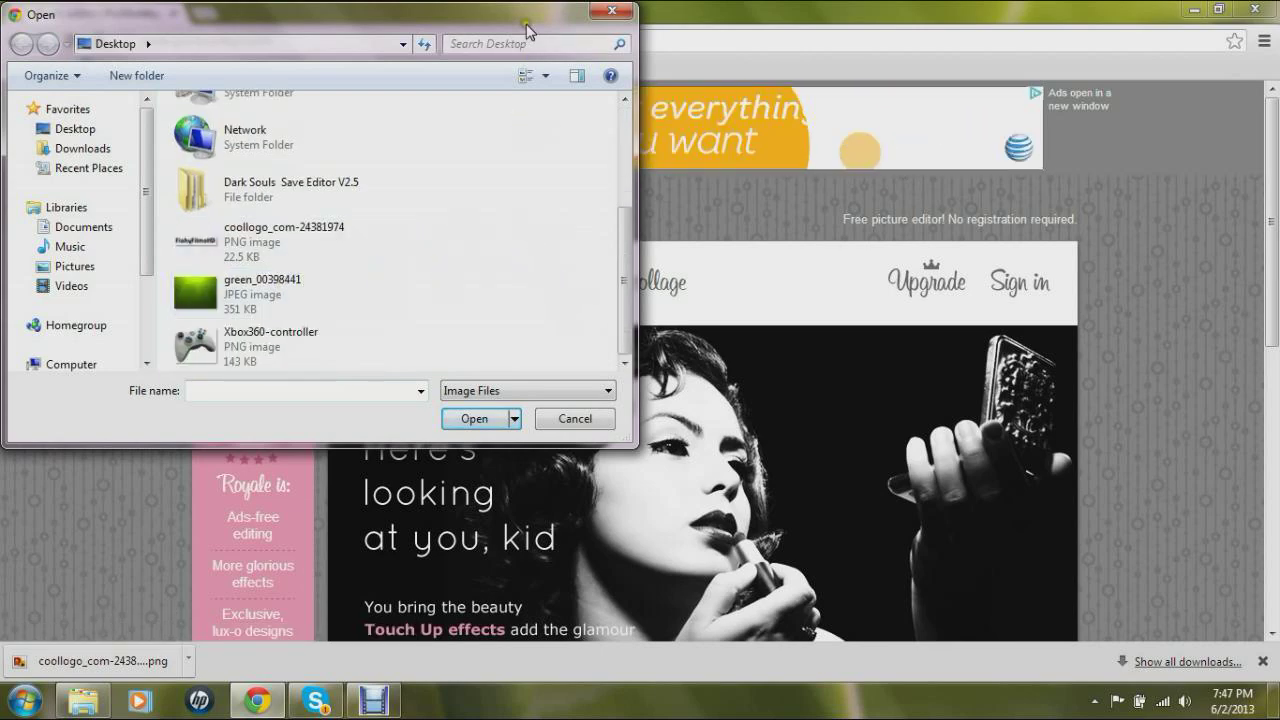
{"action": "left_click_drag", "start_coordinate": [524, 13], "coordinate": [569, 93]}
{"action": "left_click", "coordinate": [648, 93]}
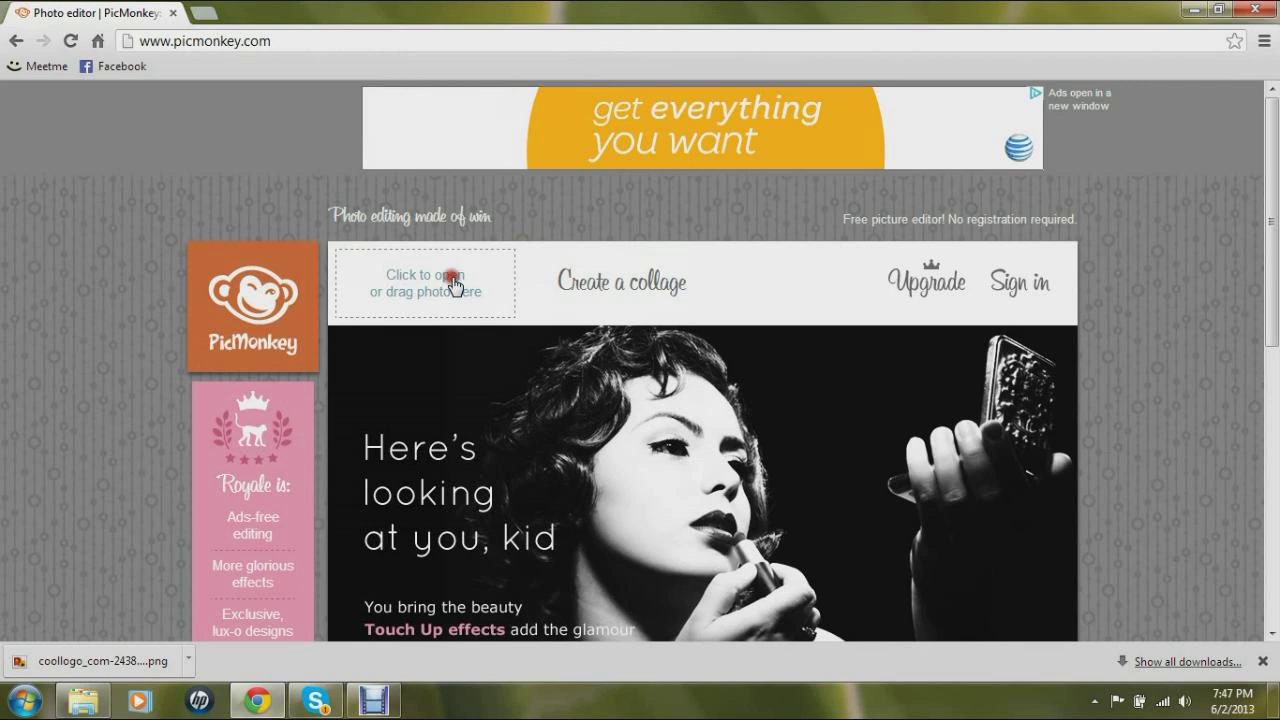
{"action": "left_click", "coordinate": [453, 284]}
{"action": "scroll", "coordinate": [474, 251], "scroll_direction": "down", "scroll_amount": 3}
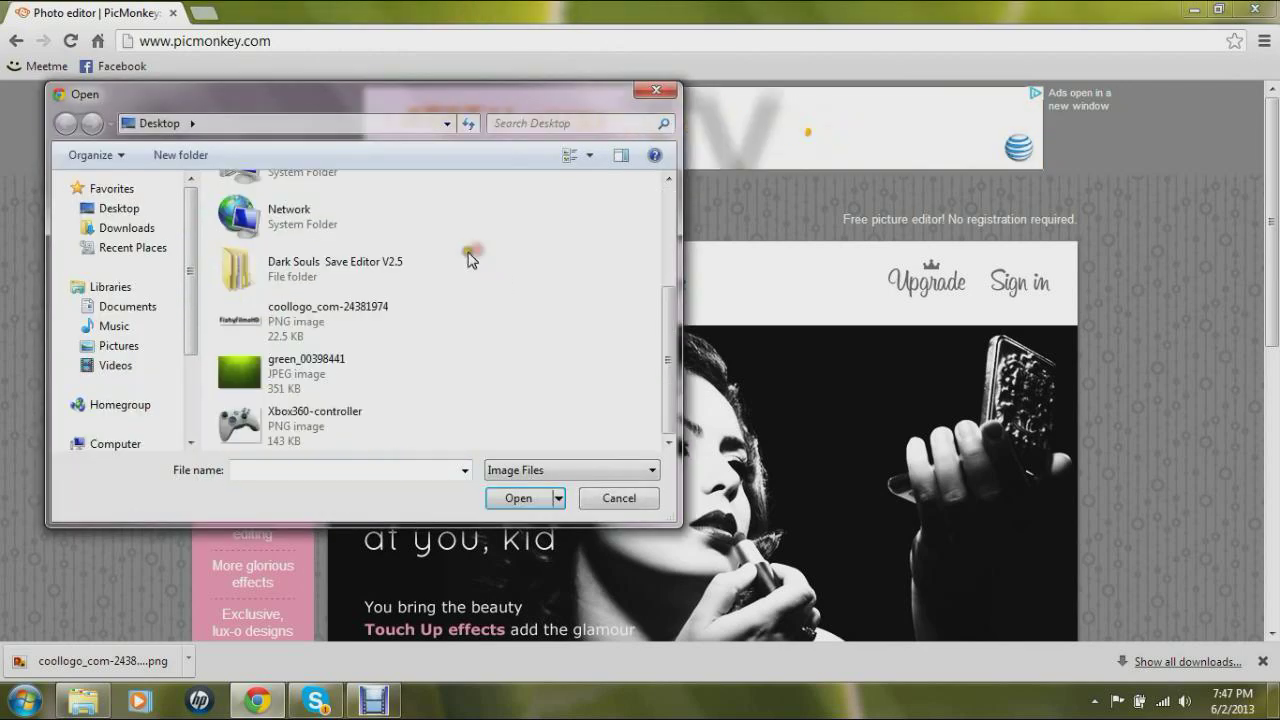
{"action": "left_click", "coordinate": [334, 397]}
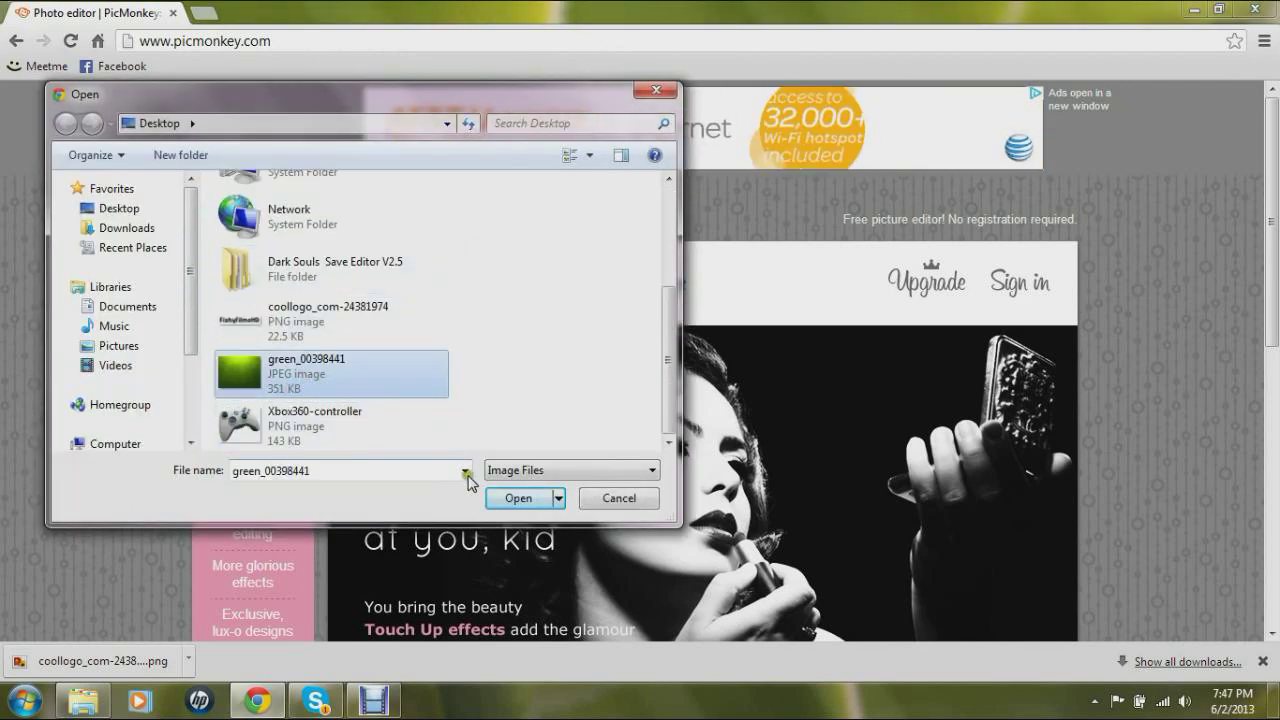
{"action": "left_click", "coordinate": [512, 496]}
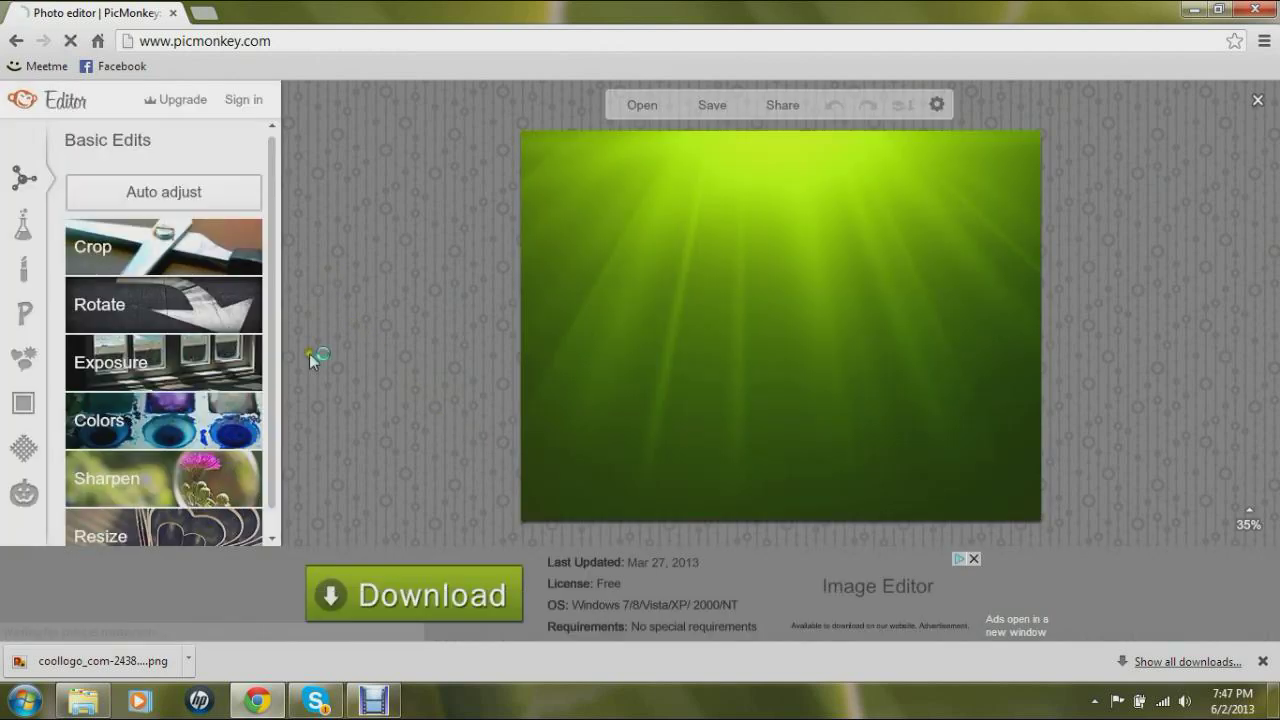
Crop the image using the 2560 x 1600 HDTV preset changed to height 1440.
{"action": "left_click", "coordinate": [1262, 661]}
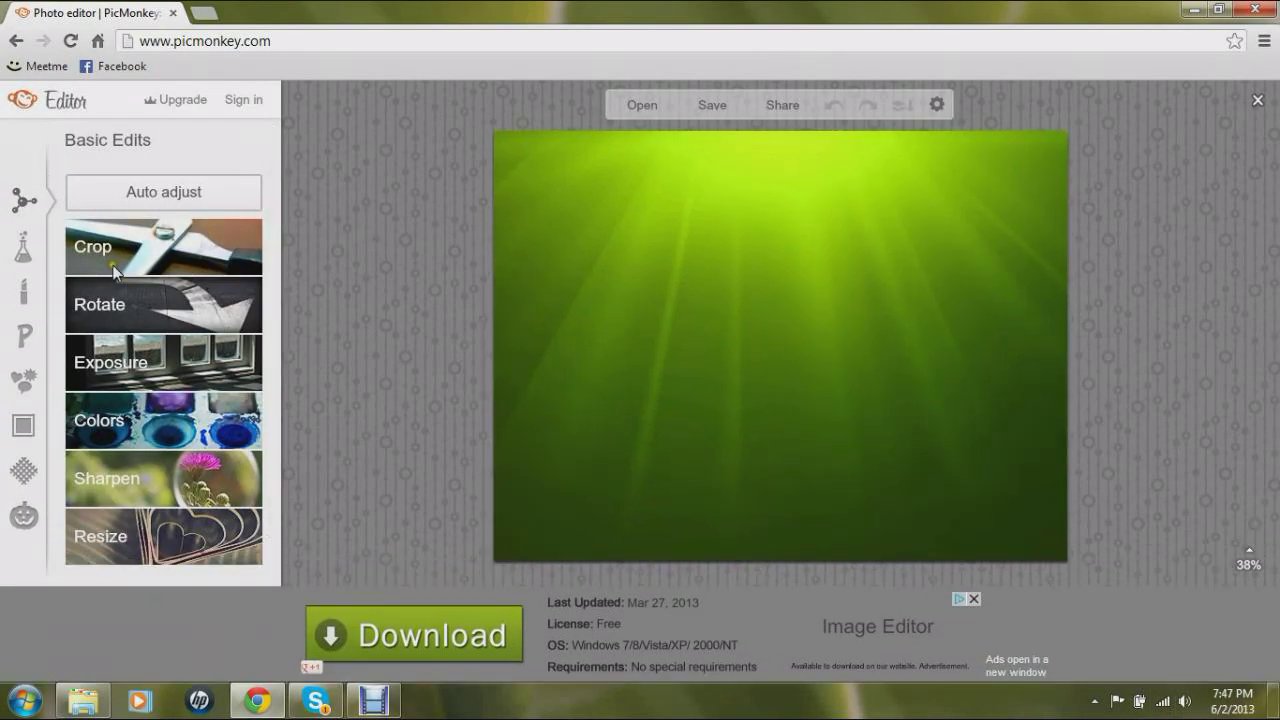
{"action": "left_click", "coordinate": [178, 240]}
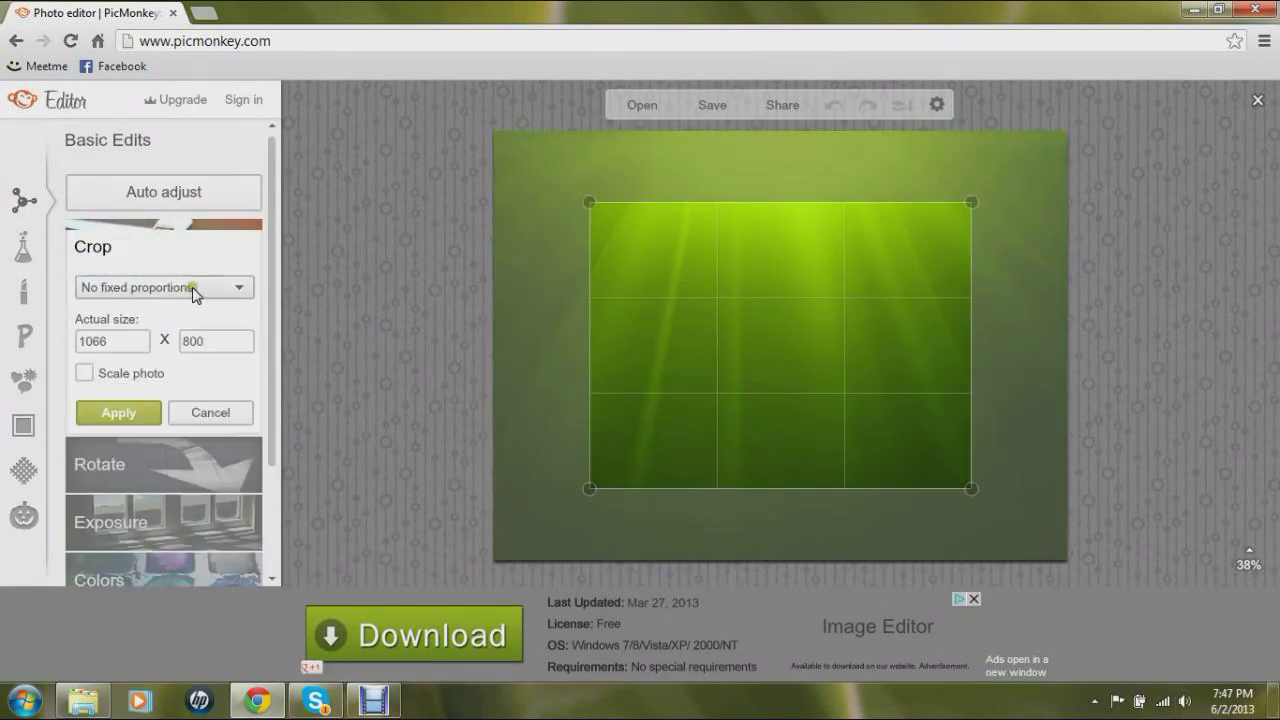
{"action": "left_click", "coordinate": [122, 290]}
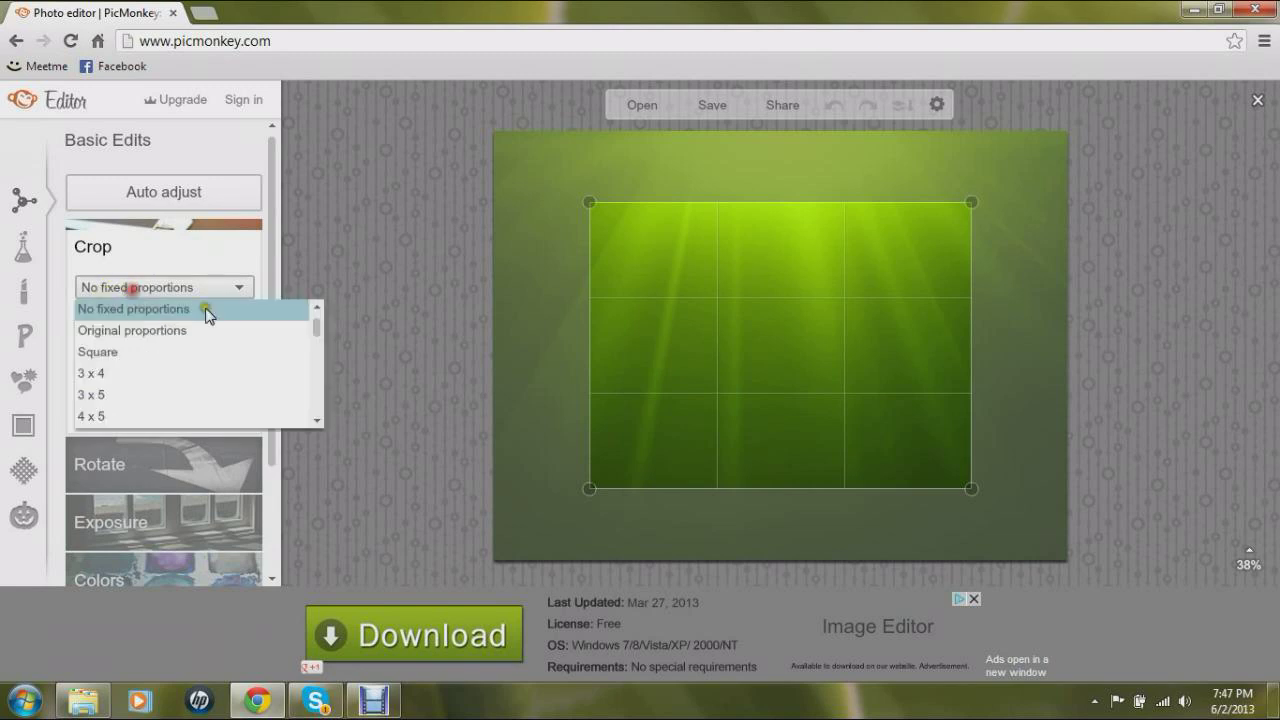
{"action": "scroll", "coordinate": [316, 340], "scroll_direction": "down", "scroll_amount": 1}
{"action": "left_click_drag", "start_coordinate": [316, 345], "coordinate": [316, 402]}
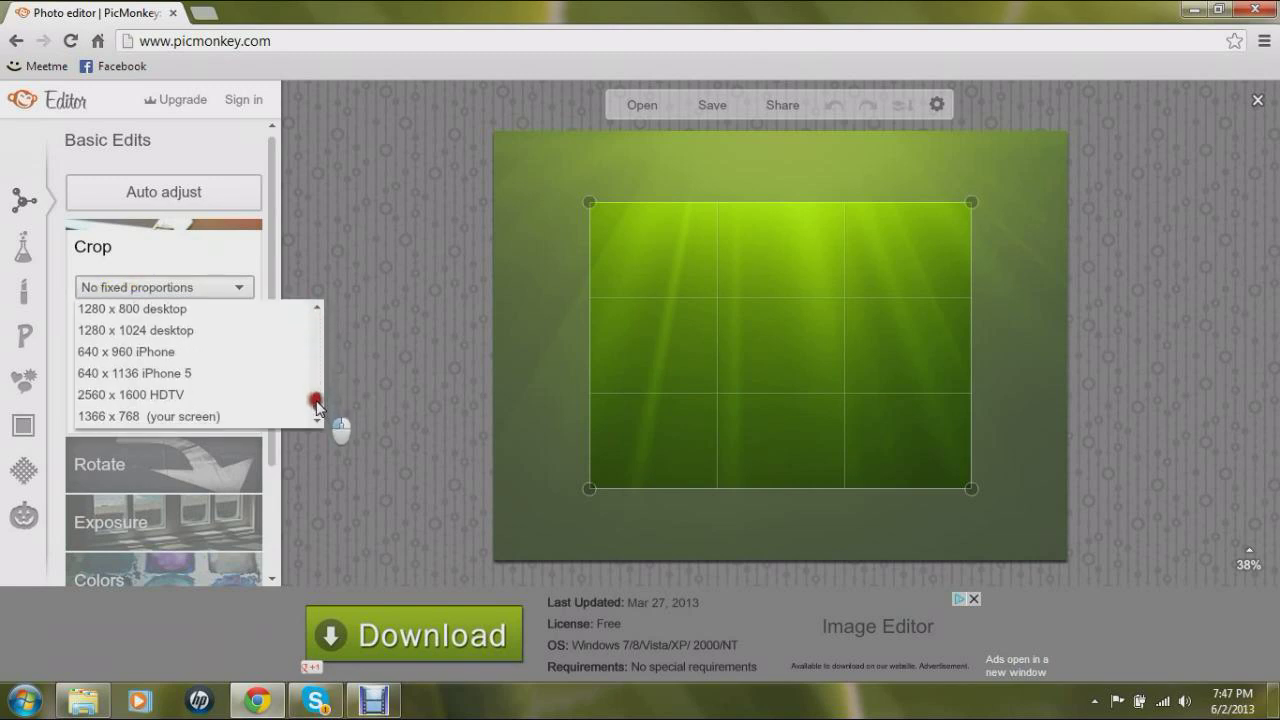
{"action": "left_click", "coordinate": [146, 395]}
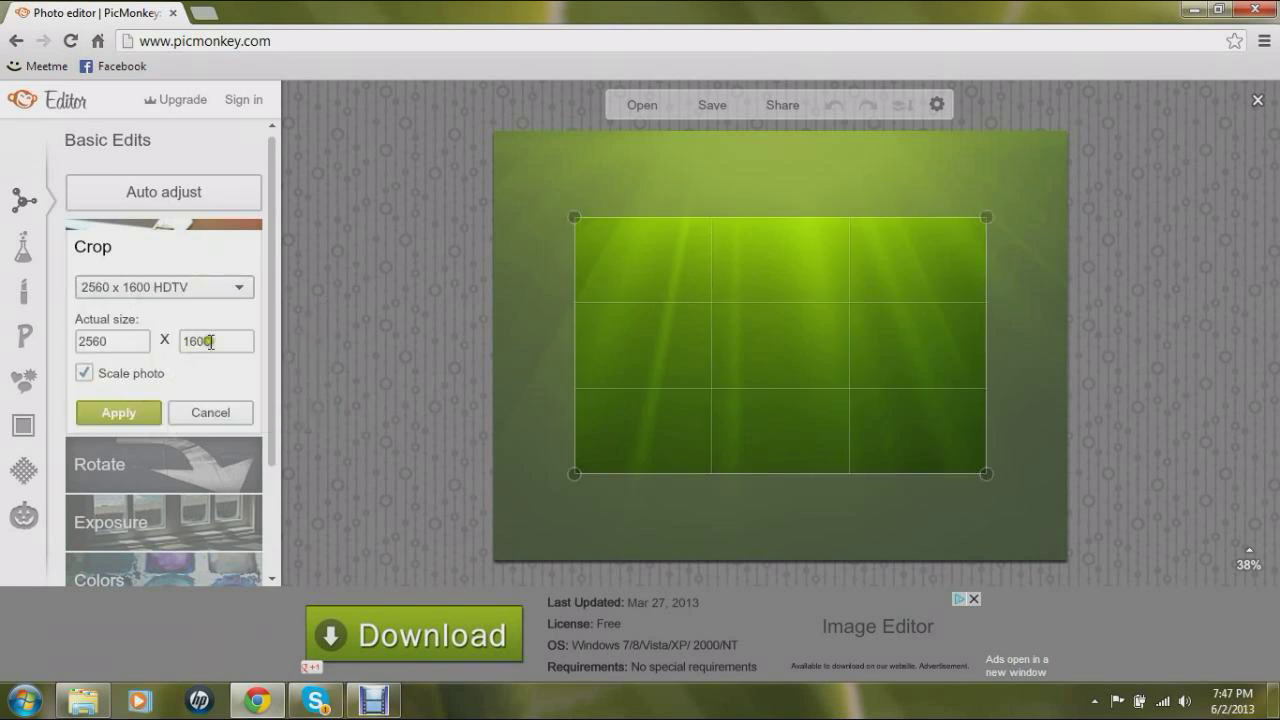
{"action": "left_click", "coordinate": [175, 340]}
{"action": "type", "text": "1440"}
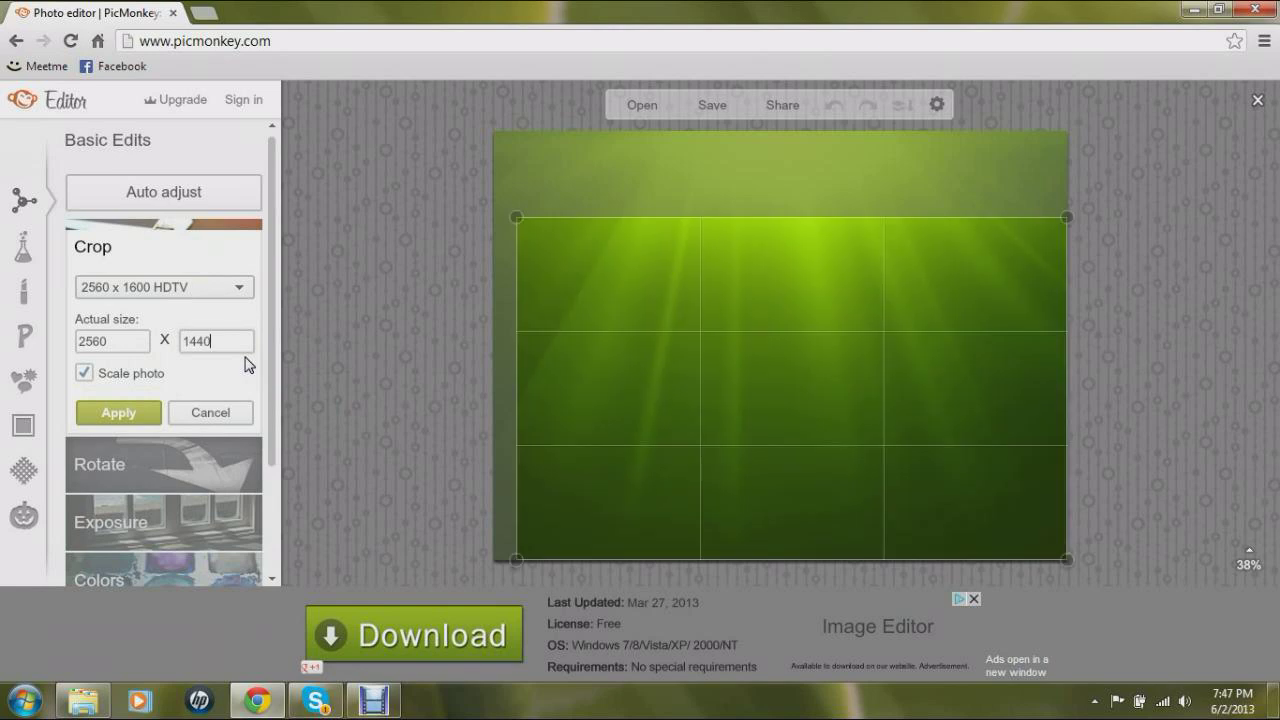
{"action": "left_click", "coordinate": [144, 416]}
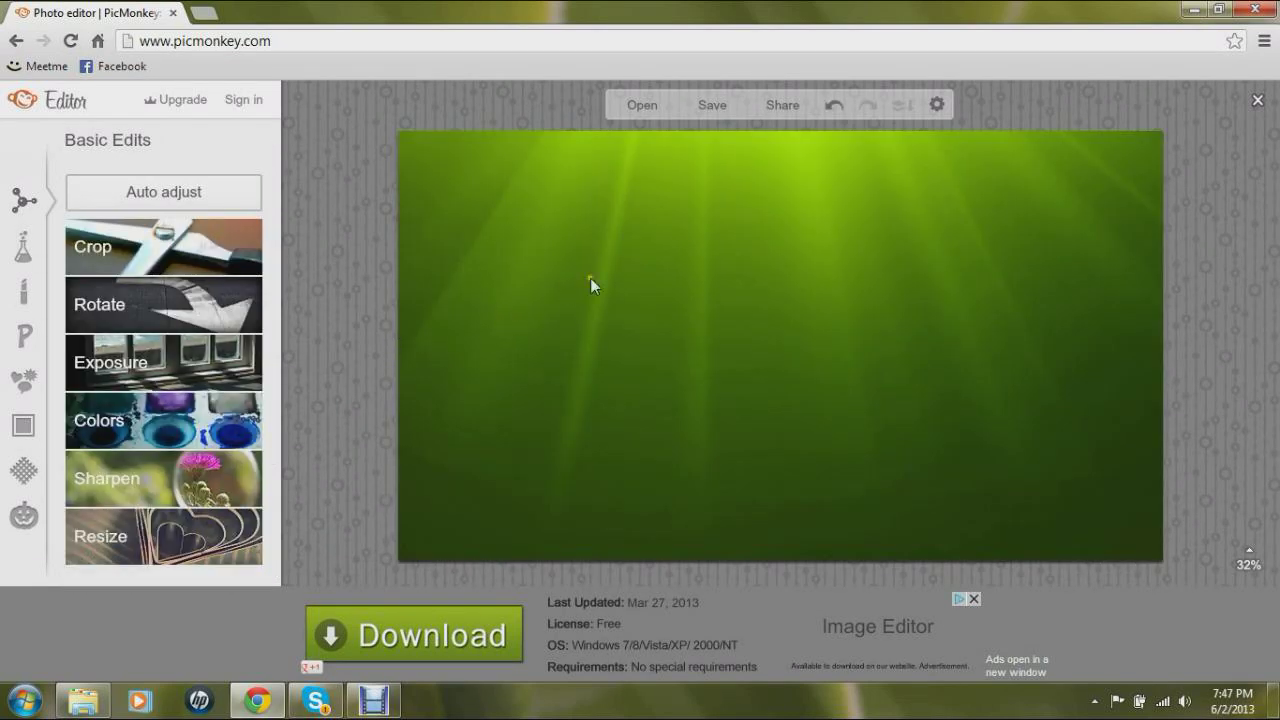
Add coollogo_com-24381974 as a Your Own overlay on the banner.
{"action": "left_click", "coordinate": [28, 381]}
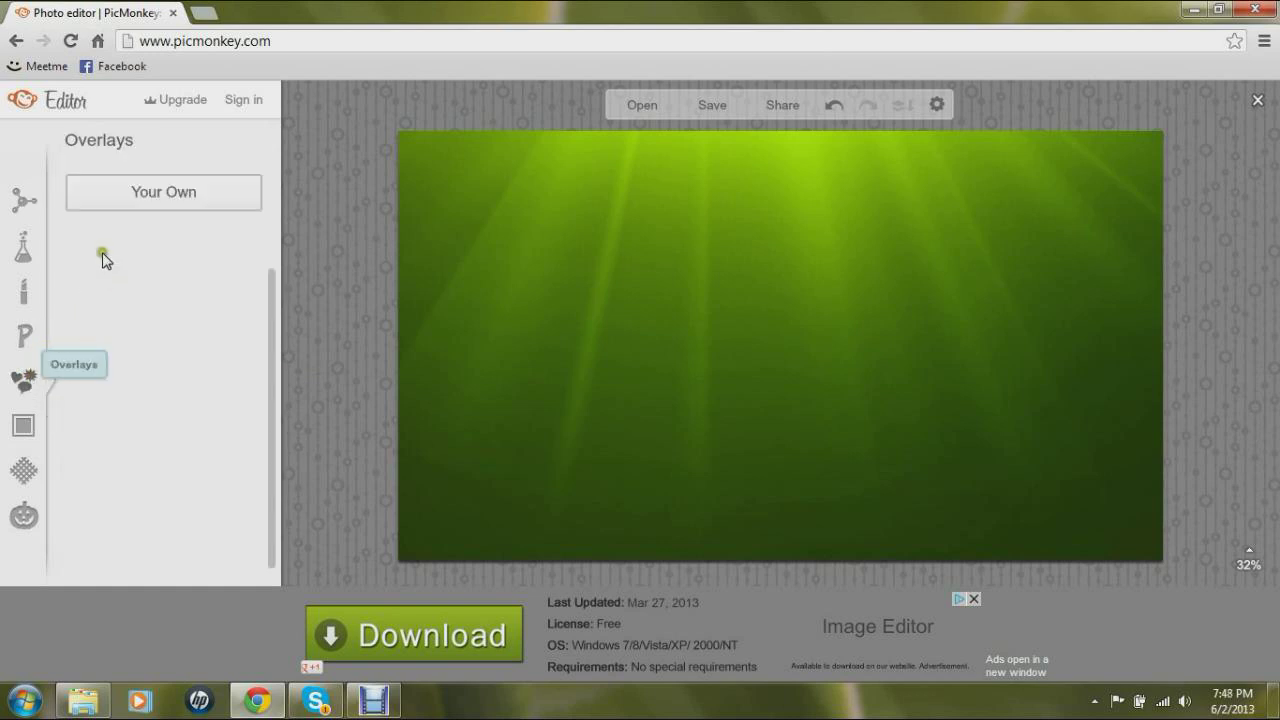
{"action": "left_click", "coordinate": [174, 193]}
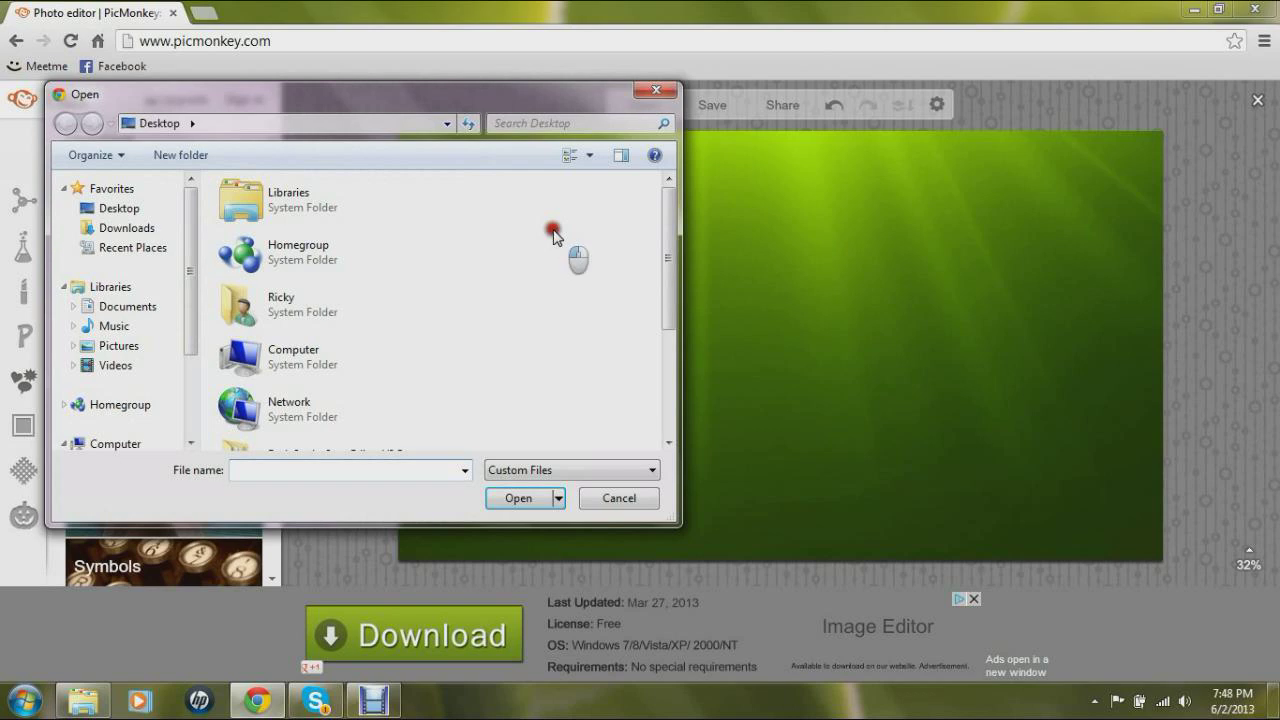
{"action": "left_click_drag", "start_coordinate": [668, 230], "coordinate": [668, 345]}
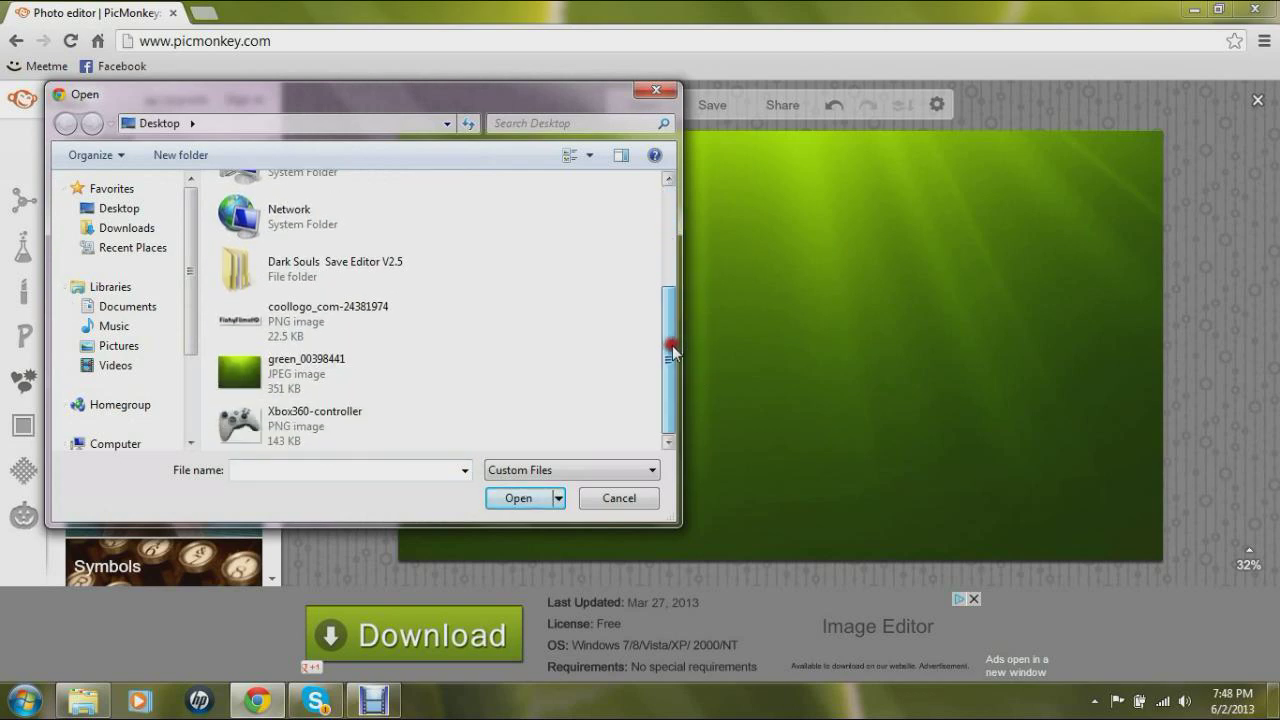
{"action": "left_click", "coordinate": [358, 322]}
{"action": "left_click", "coordinate": [520, 496]}
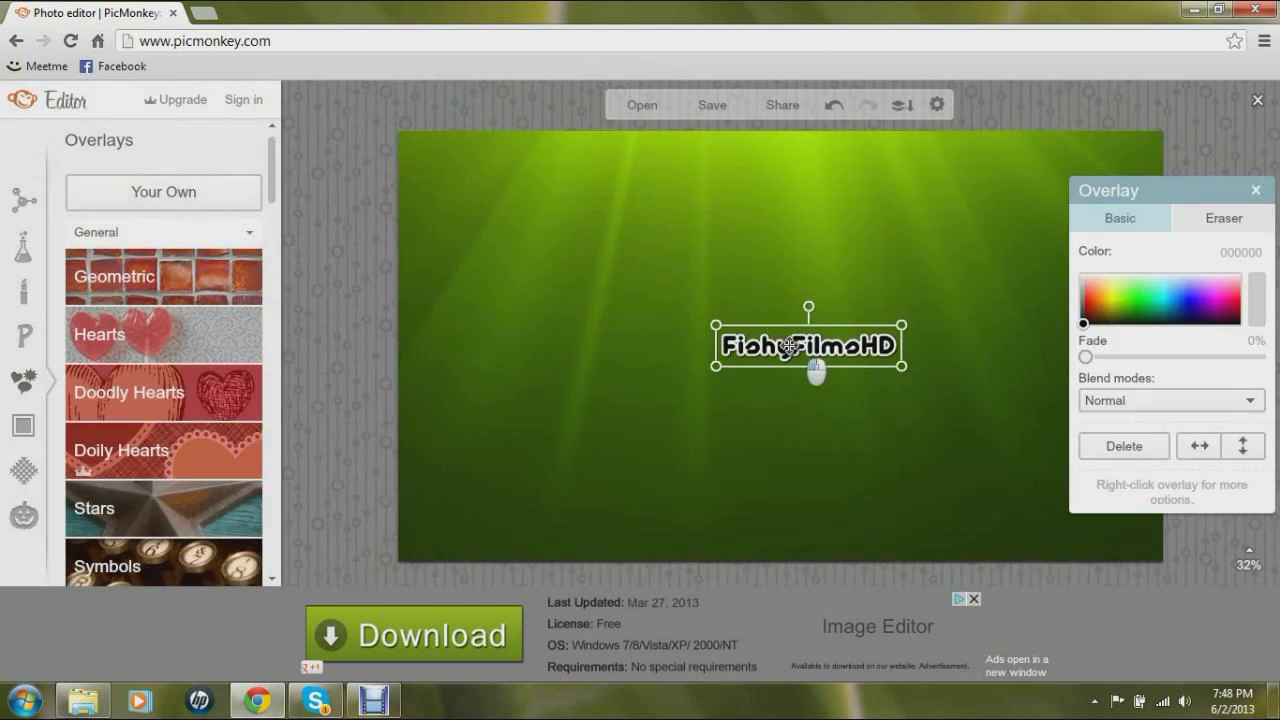
Enlarge the FishyFilmsHD logo and centre it on the green banner.
{"action": "left_click_drag", "start_coordinate": [789, 345], "coordinate": [734, 344]}
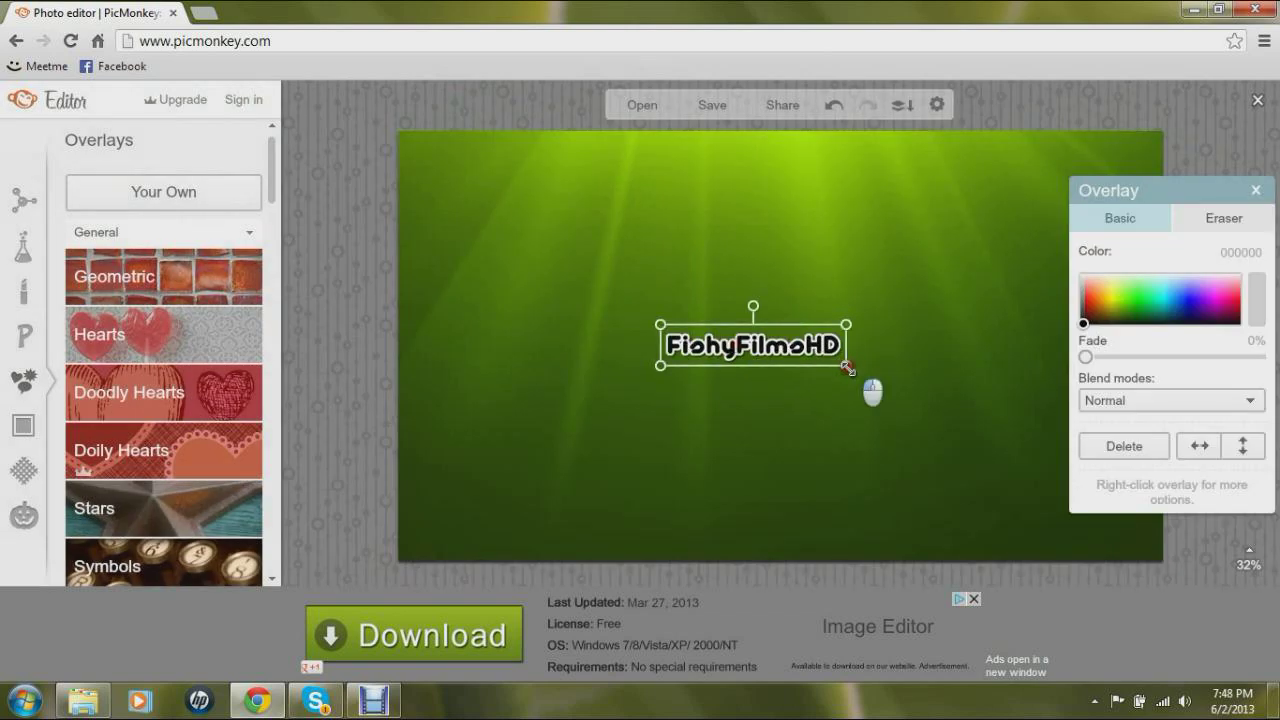
{"action": "left_click_drag", "start_coordinate": [846, 366], "coordinate": [920, 437]}
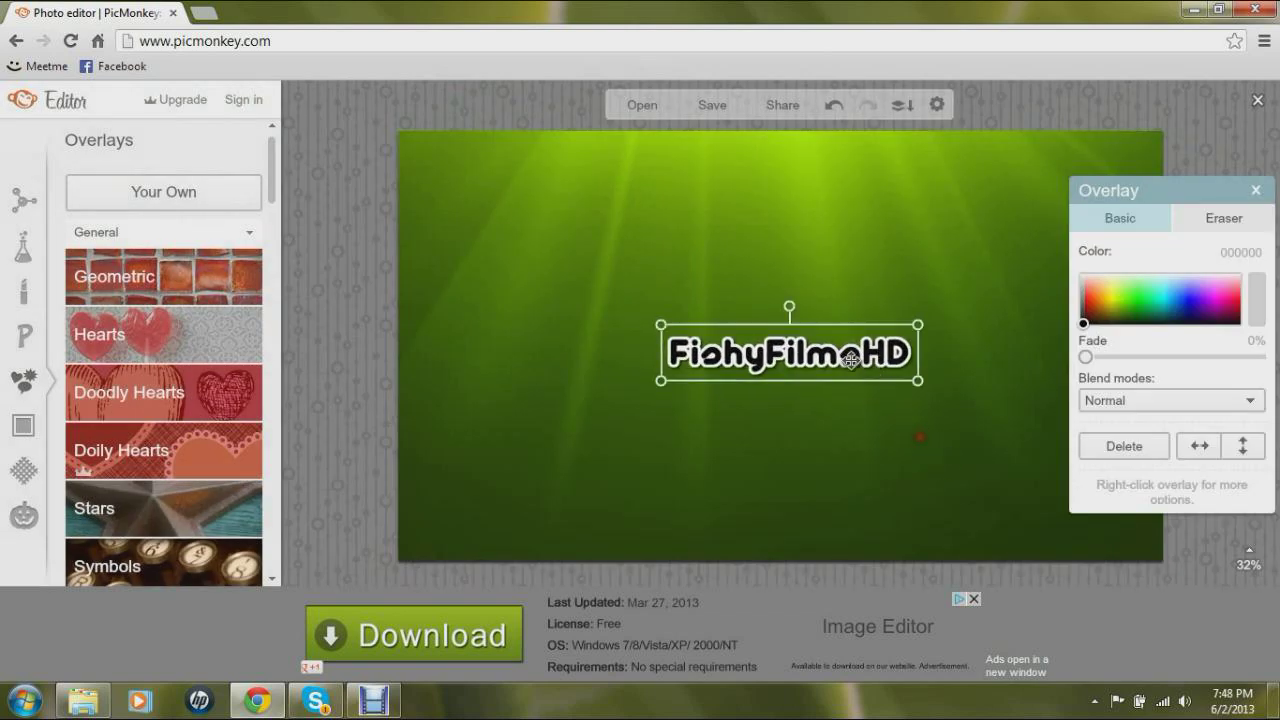
{"action": "left_click_drag", "start_coordinate": [850, 360], "coordinate": [842, 347]}
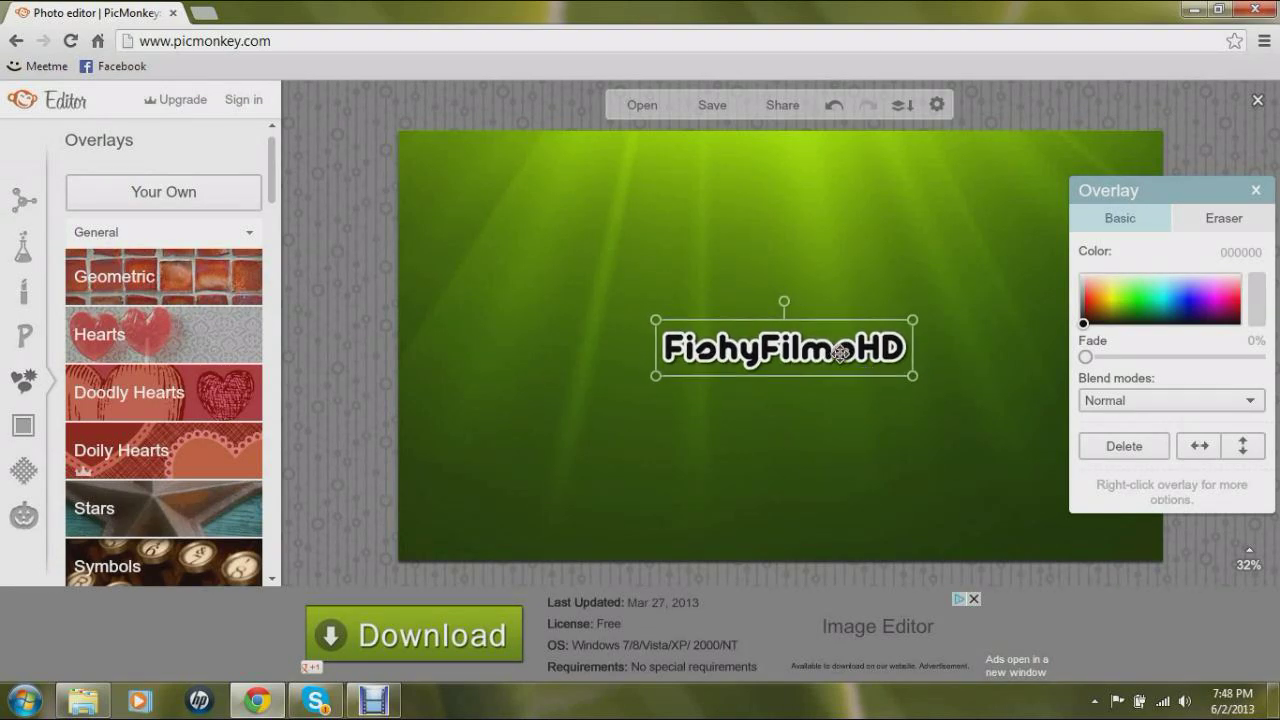
{"action": "left_click", "coordinate": [960, 327]}
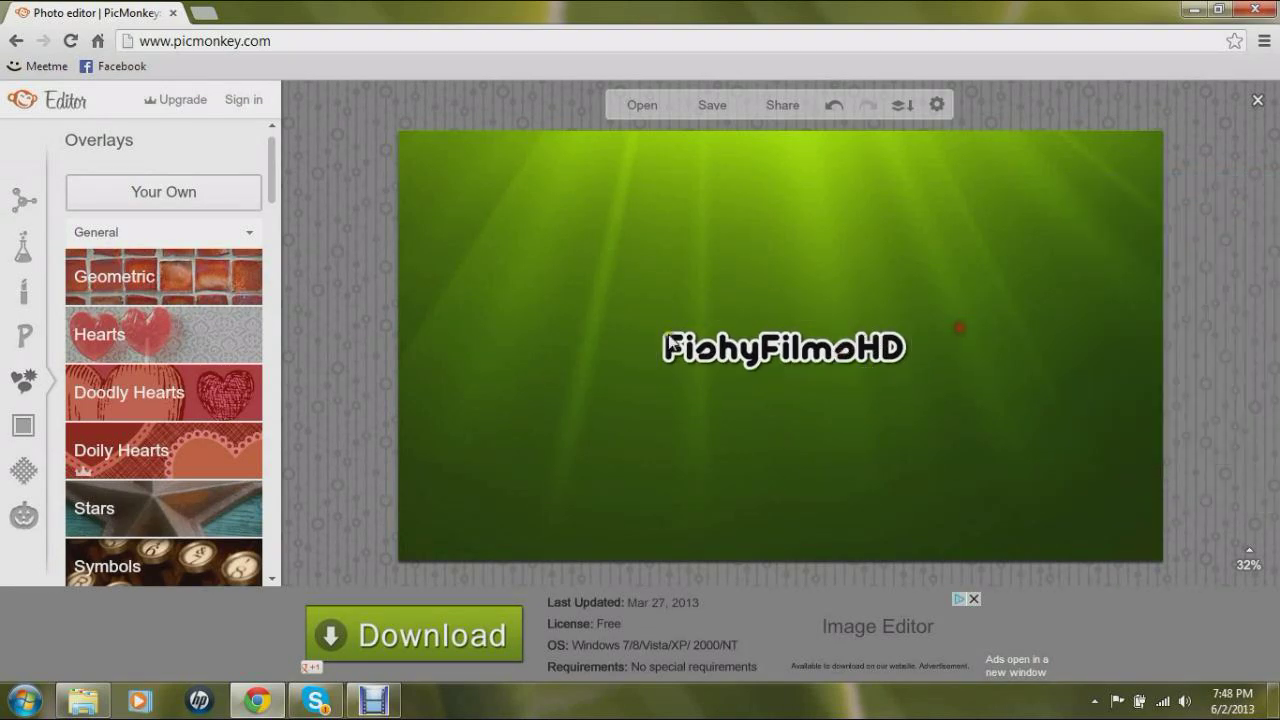
Add Xbox360-controller.png as a Your Own overlay.
{"action": "left_click", "coordinate": [208, 200]}
{"action": "left_click_drag", "start_coordinate": [668, 219], "coordinate": [668, 318]}
{"action": "left_click", "coordinate": [280, 432]}
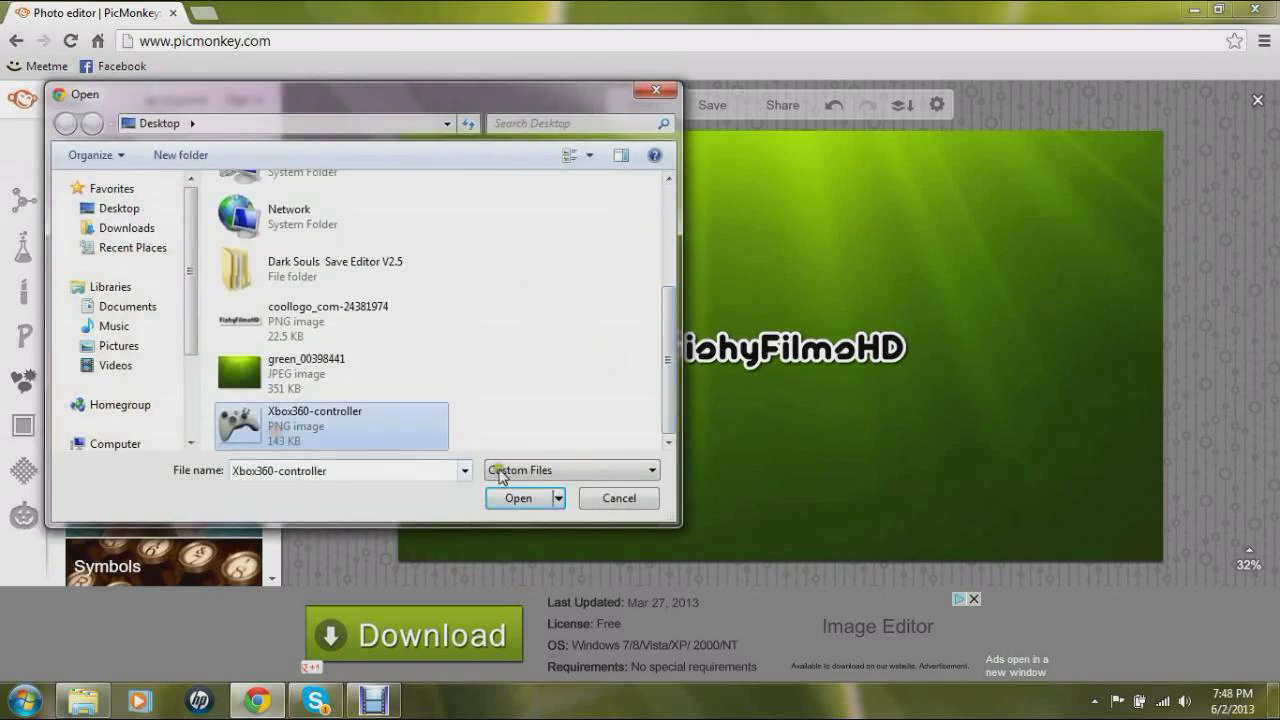
{"action": "left_click", "coordinate": [518, 498]}
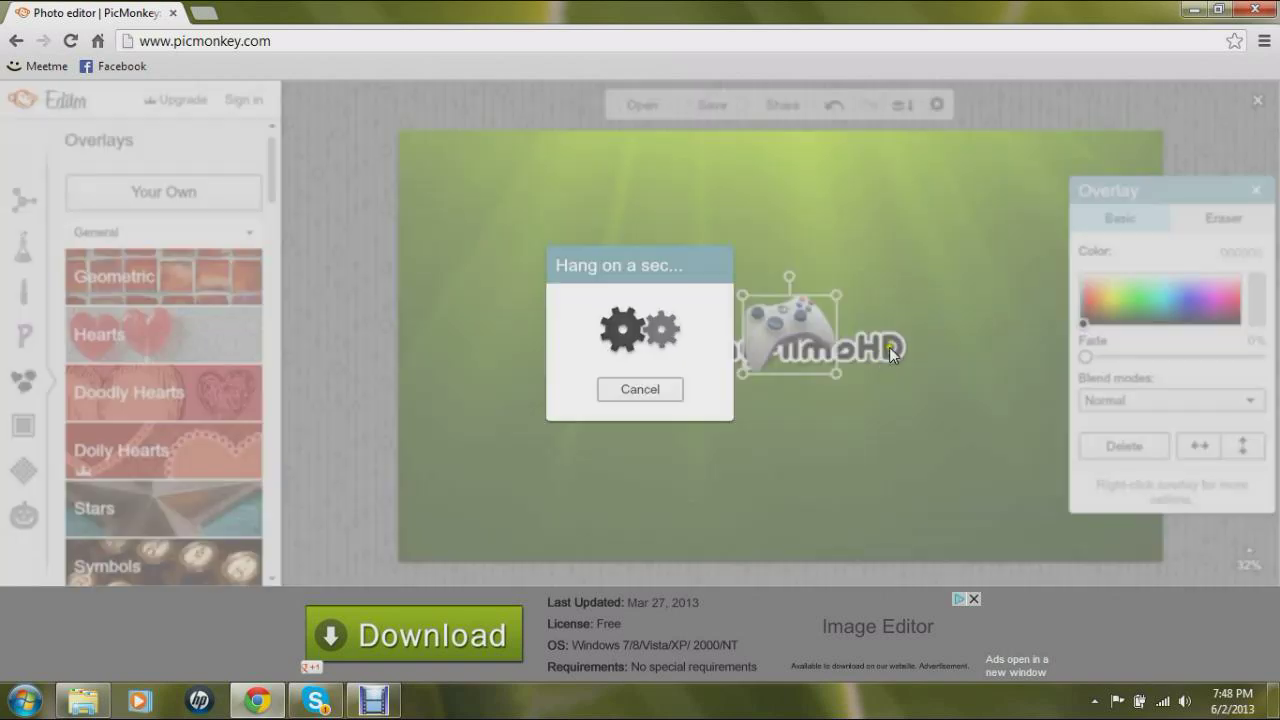
Shrink the controller, place it just after the logo text, and fade it to 28%.
{"action": "left_click_drag", "start_coordinate": [804, 337], "coordinate": [973, 341]}
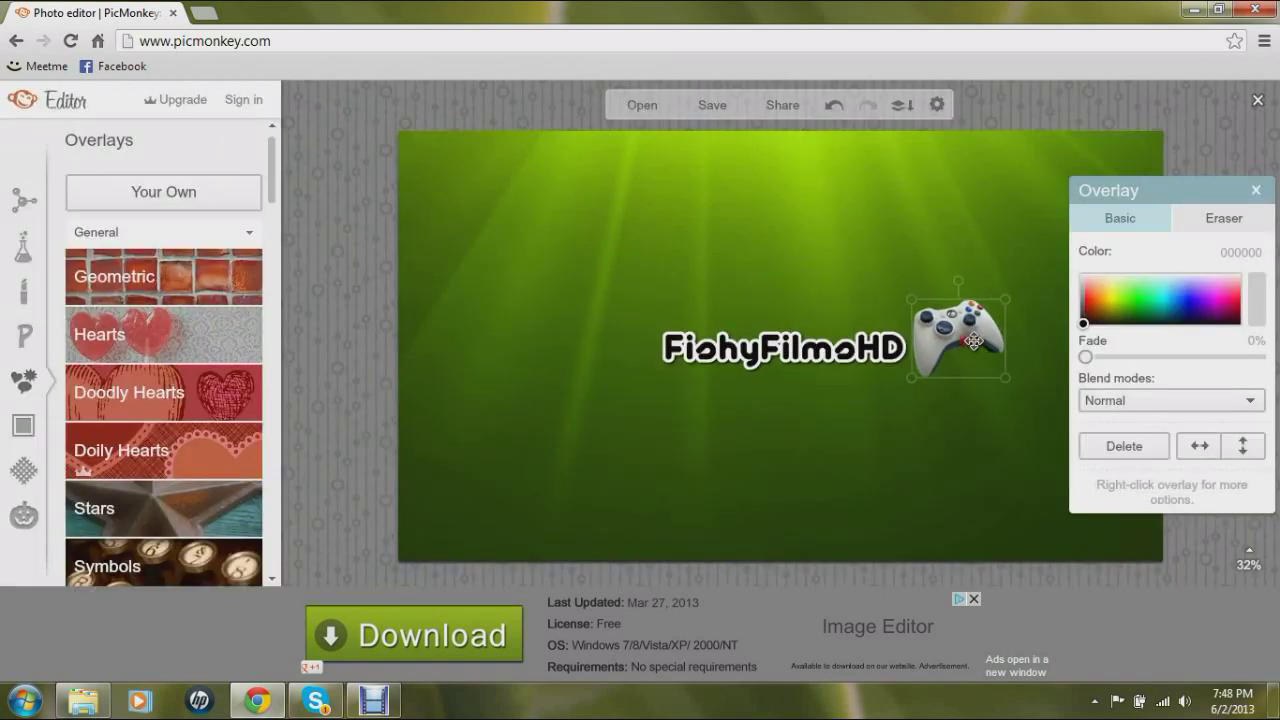
{"action": "mouse_move", "coordinate": [1006, 378]}
{"action": "left_mouse_down"}
{"action": "mouse_move", "coordinate": [988, 355]}
{"action": "mouse_move", "coordinate": [967, 366]}
{"action": "left_mouse_up"}
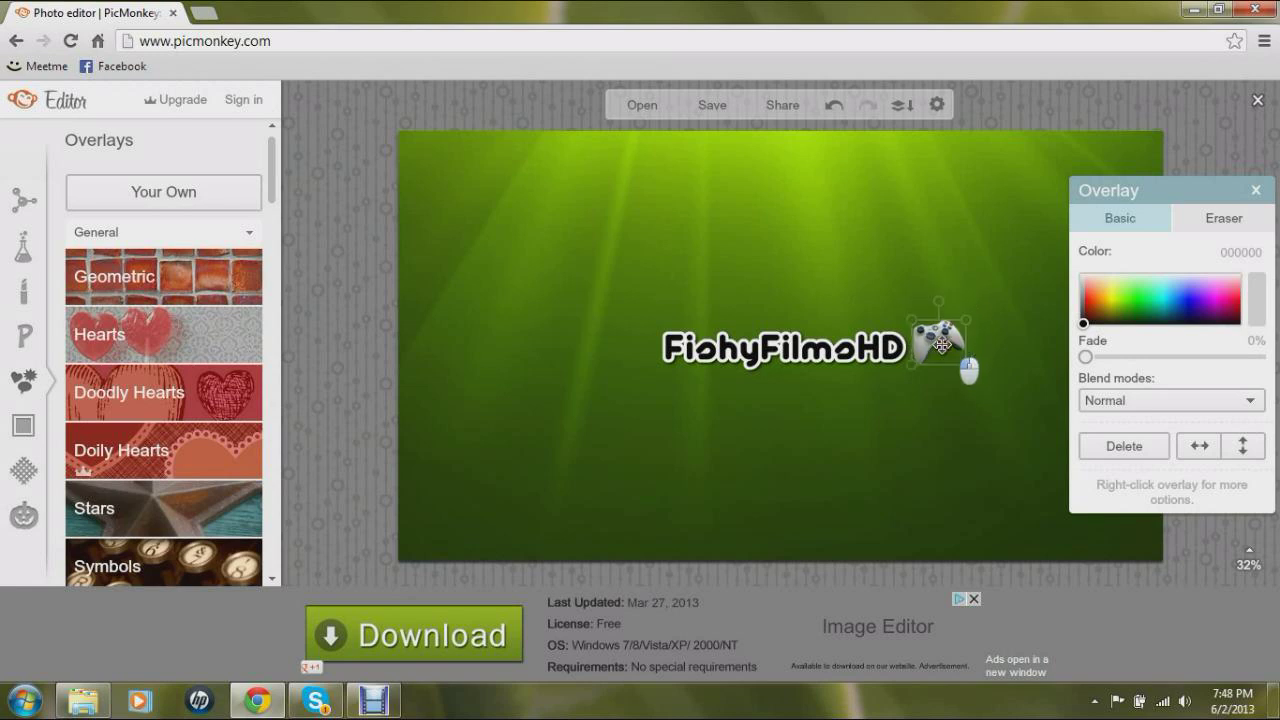
{"action": "left_click_drag", "start_coordinate": [941, 343], "coordinate": [940, 345]}
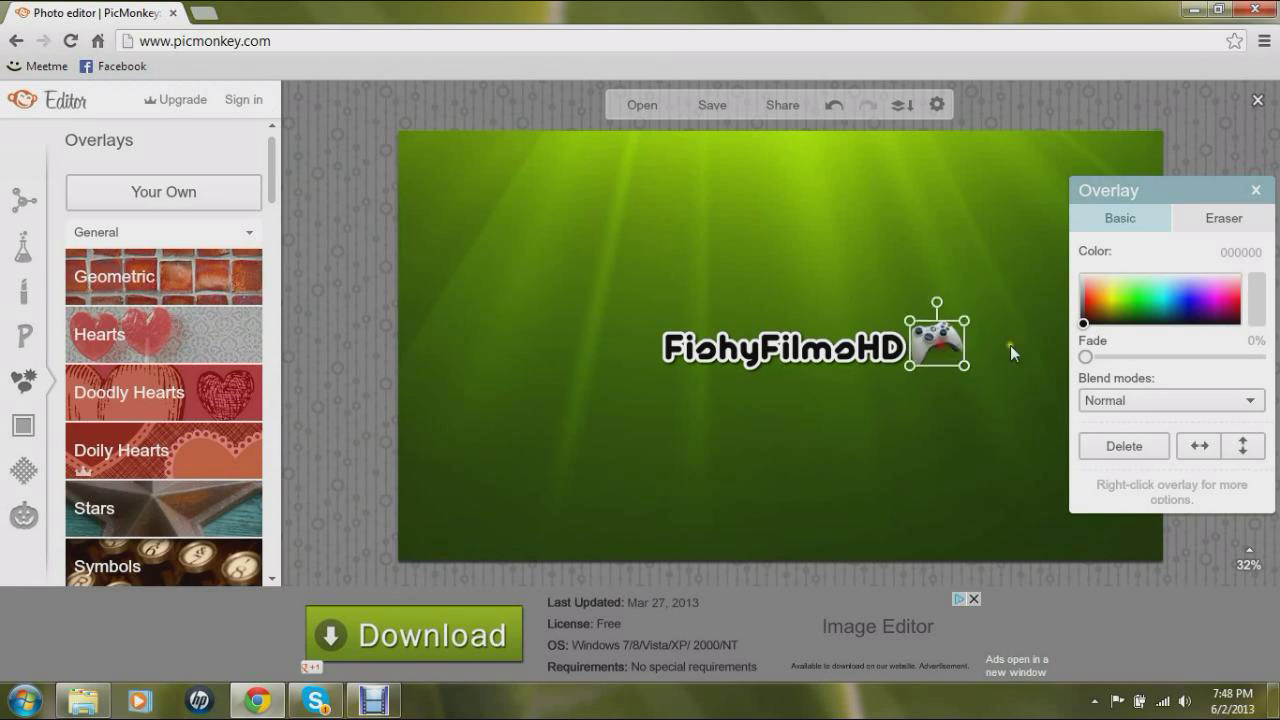
{"action": "left_click", "coordinate": [958, 360]}
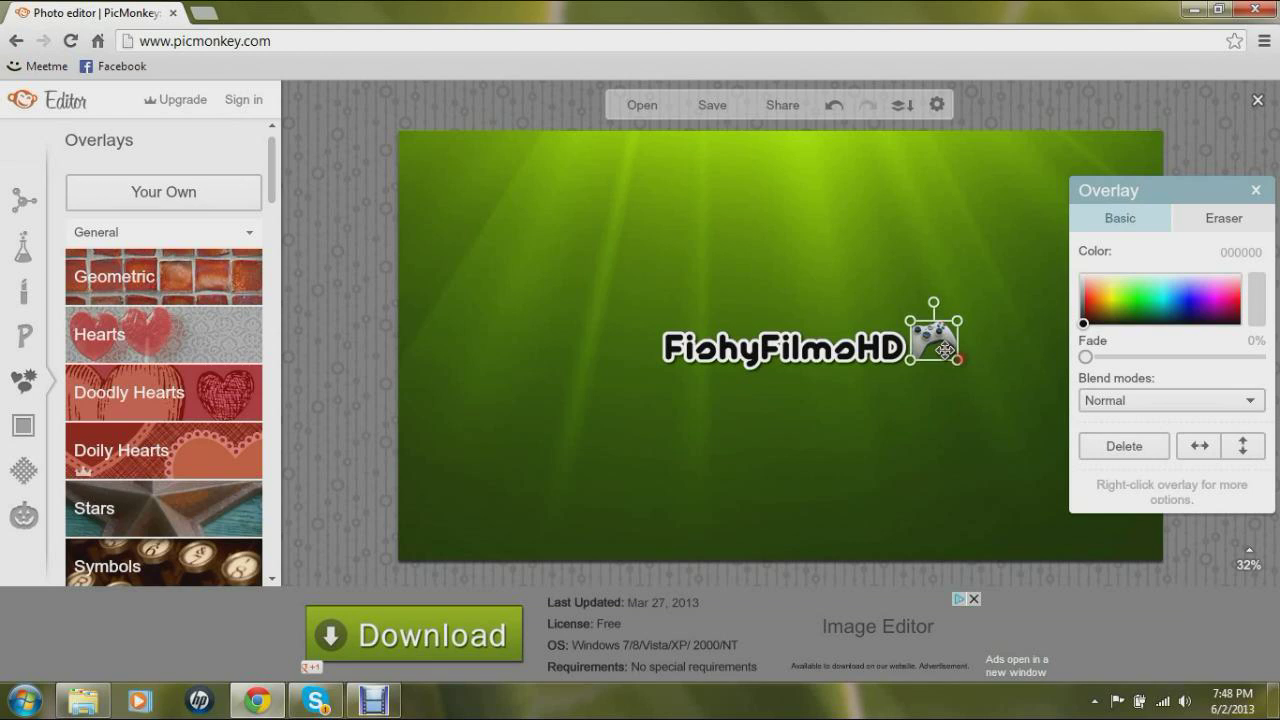
{"action": "left_click_drag", "start_coordinate": [955, 357], "coordinate": [953, 354]}
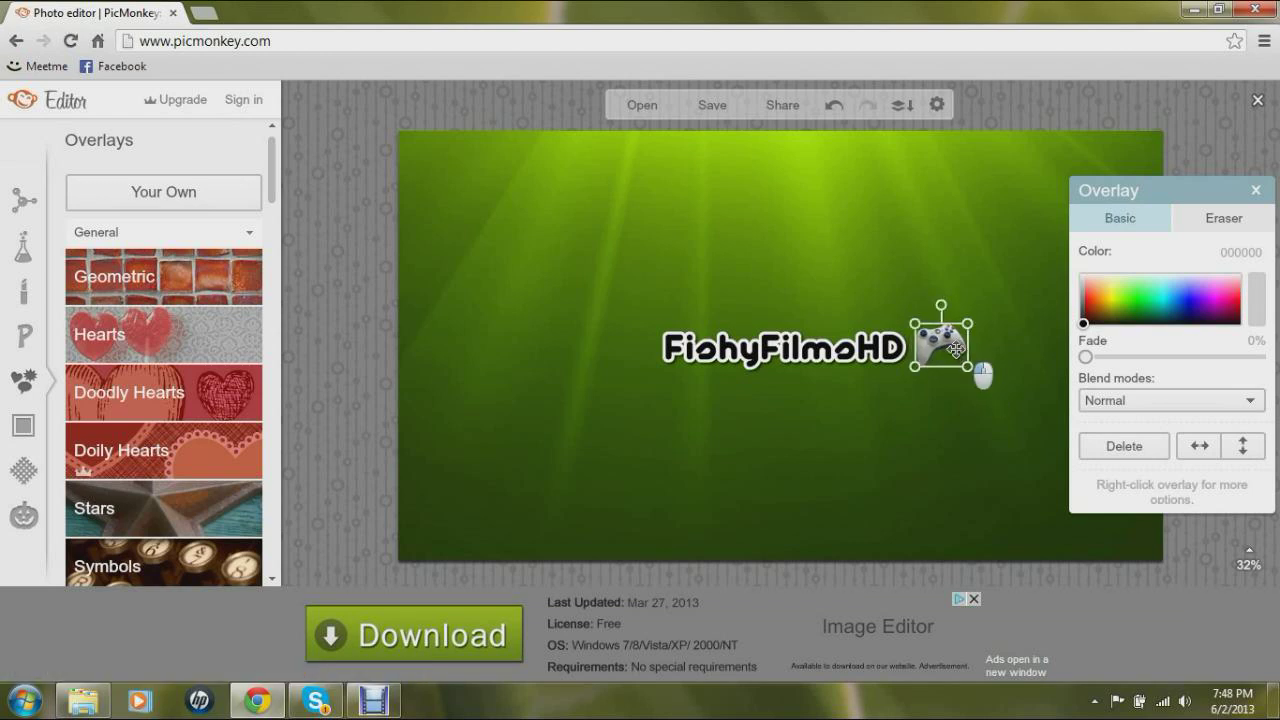
{"action": "left_click_drag", "start_coordinate": [958, 352], "coordinate": [955, 348]}
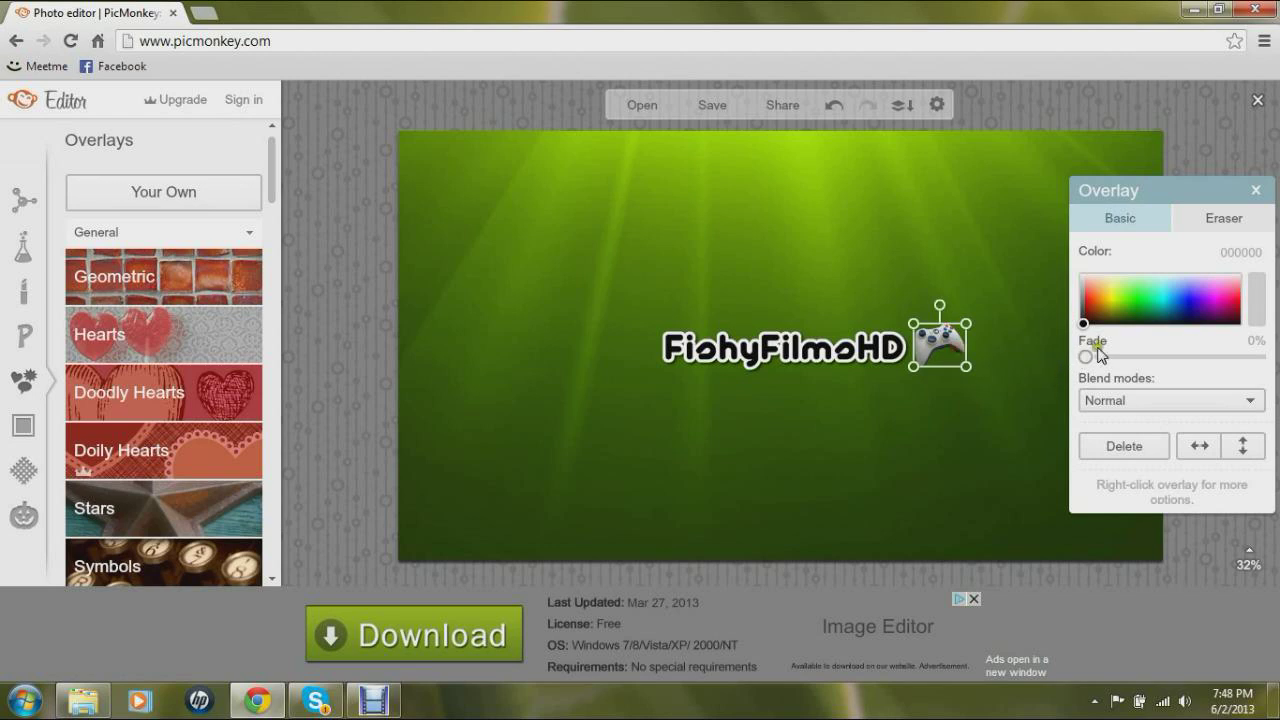
{"action": "left_click_drag", "start_coordinate": [1086, 357], "coordinate": [1140, 362]}
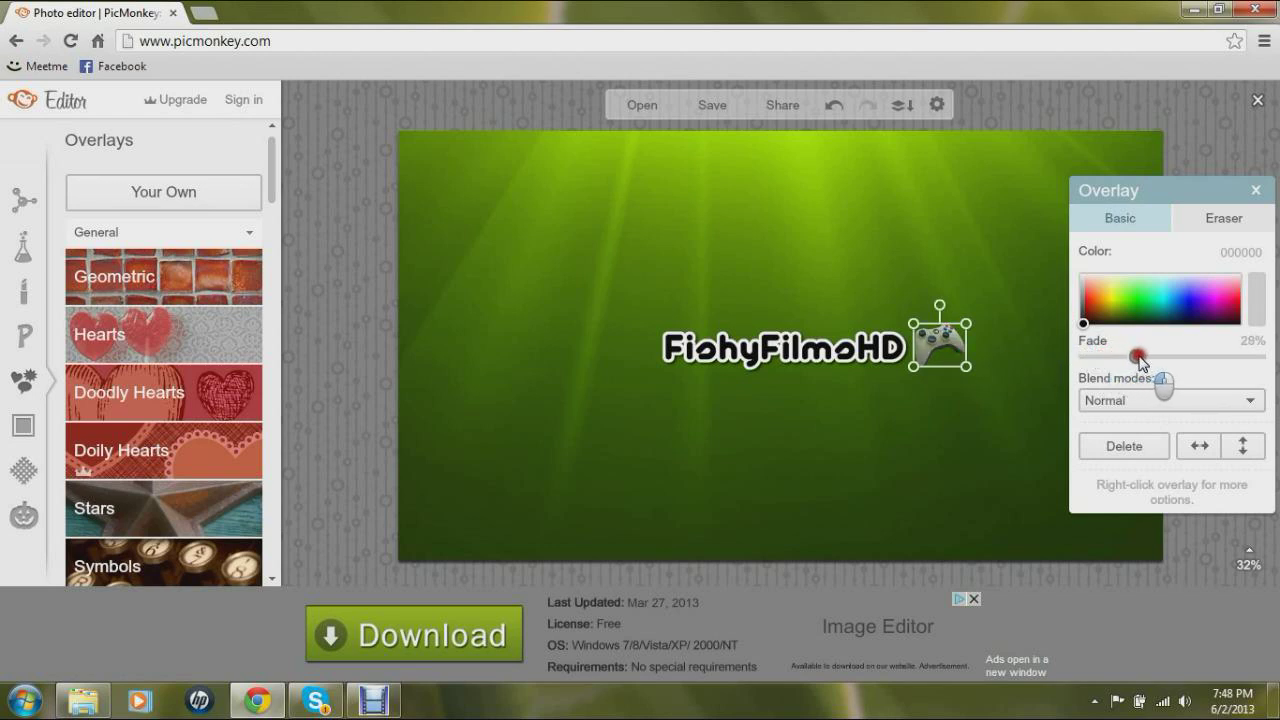
{"action": "left_click", "coordinate": [1027, 418]}
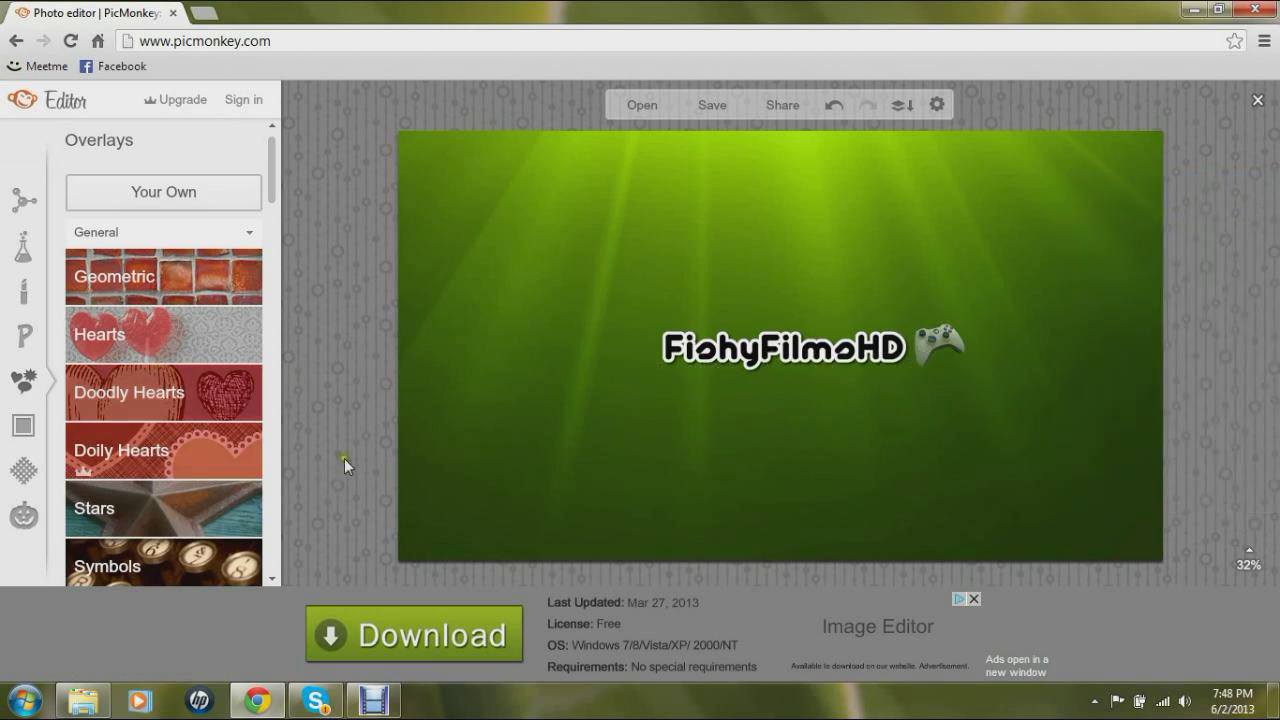
Save the banner to the Desktop as a 2560 x 1440 JPEG under an edited file name.
{"action": "left_click", "coordinate": [711, 105]}
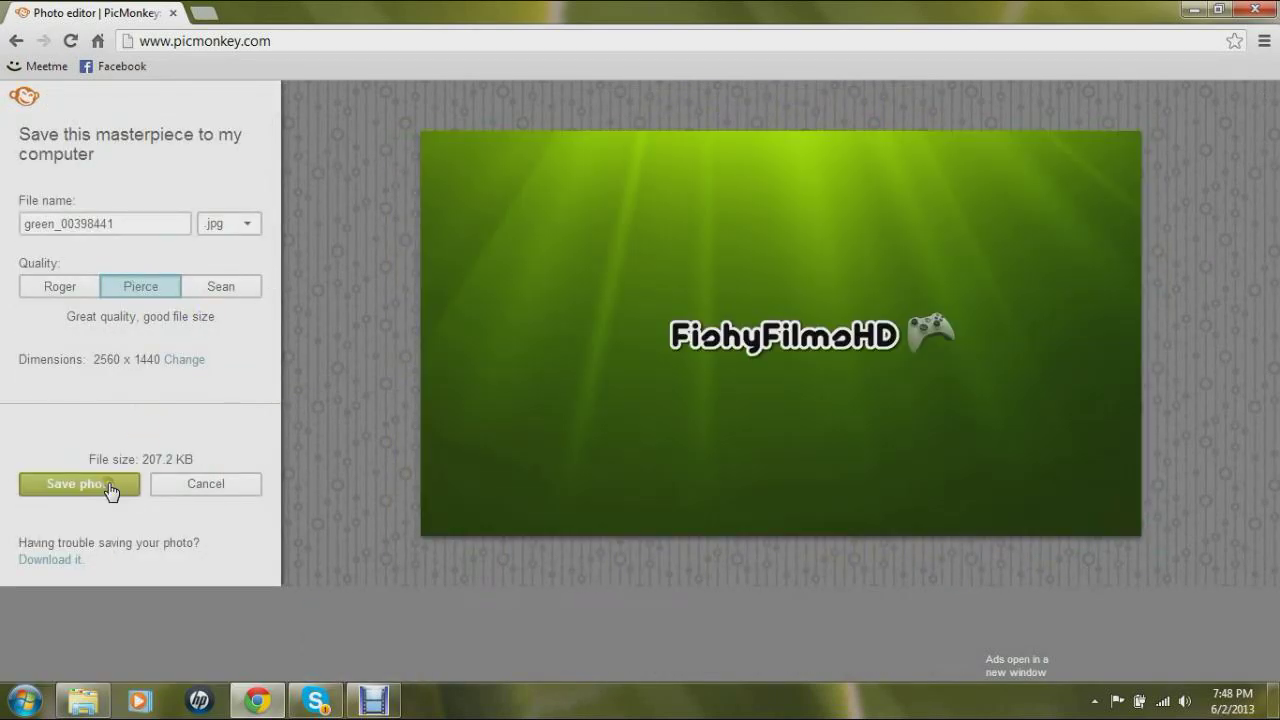
{"action": "left_click", "coordinate": [110, 488]}
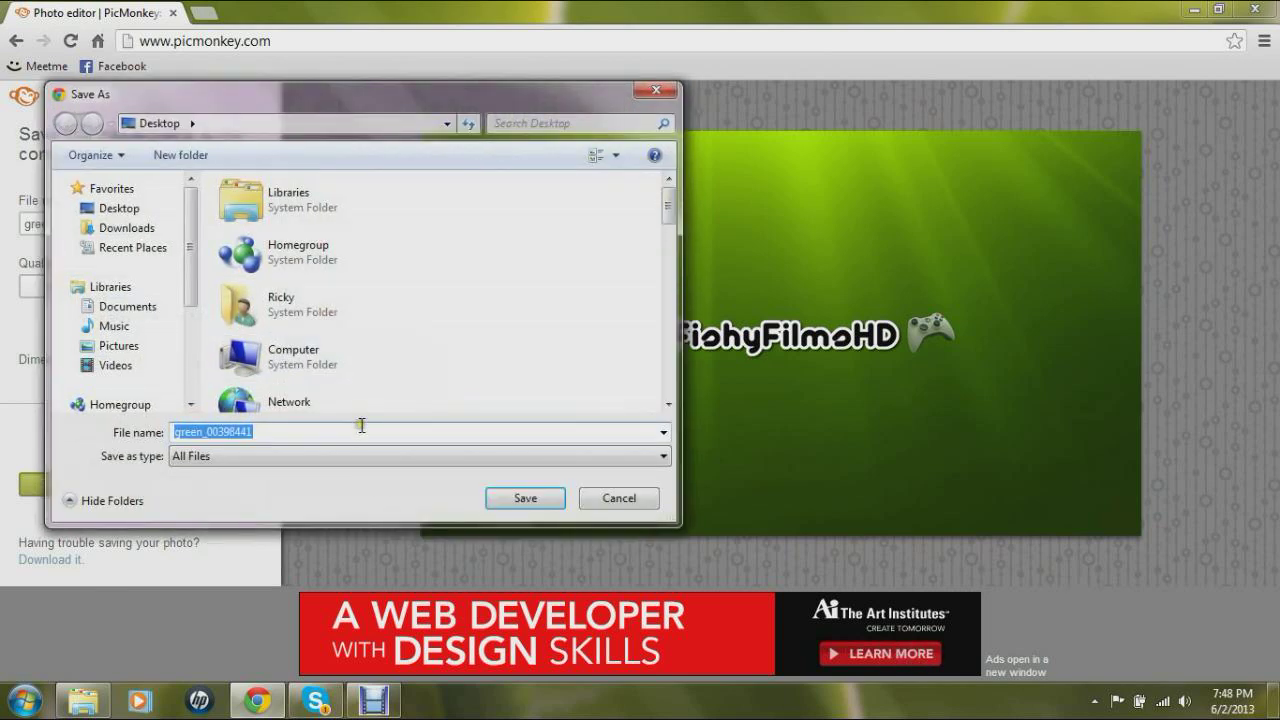
{"action": "left_click", "coordinate": [361, 429]}
{"action": "type", "text": "fuck"}
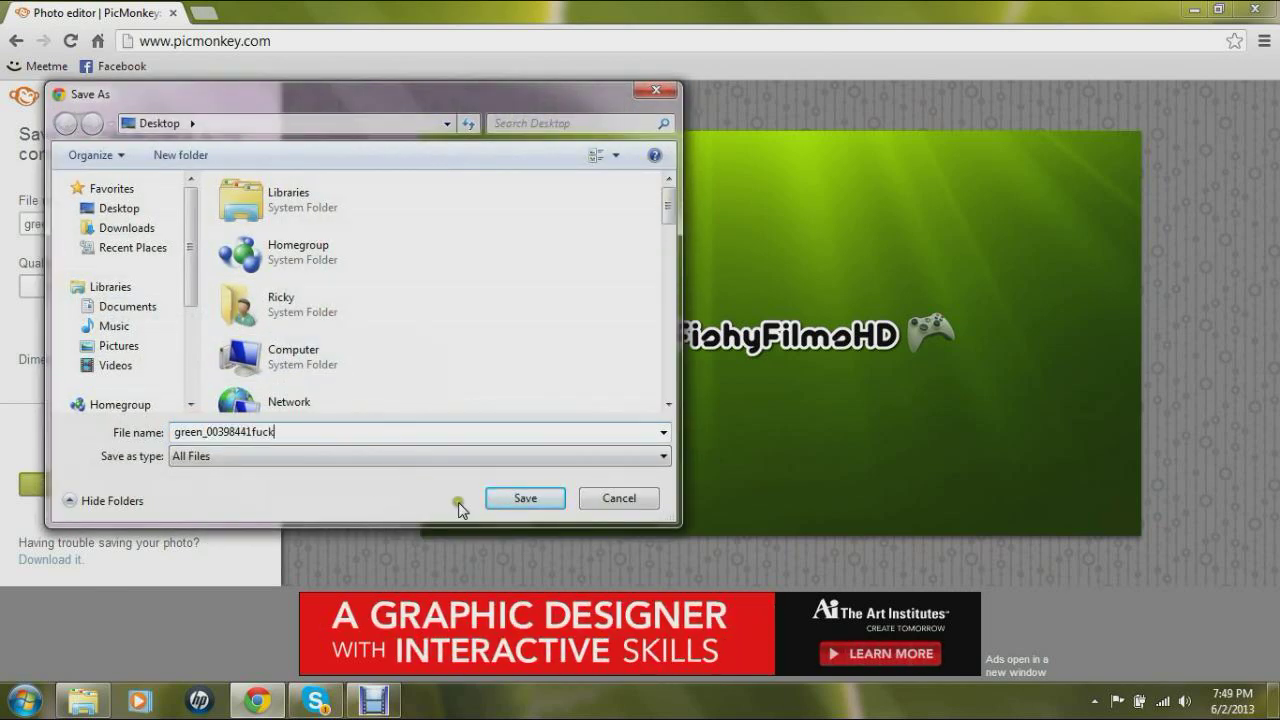
{"action": "left_click", "coordinate": [526, 497]}
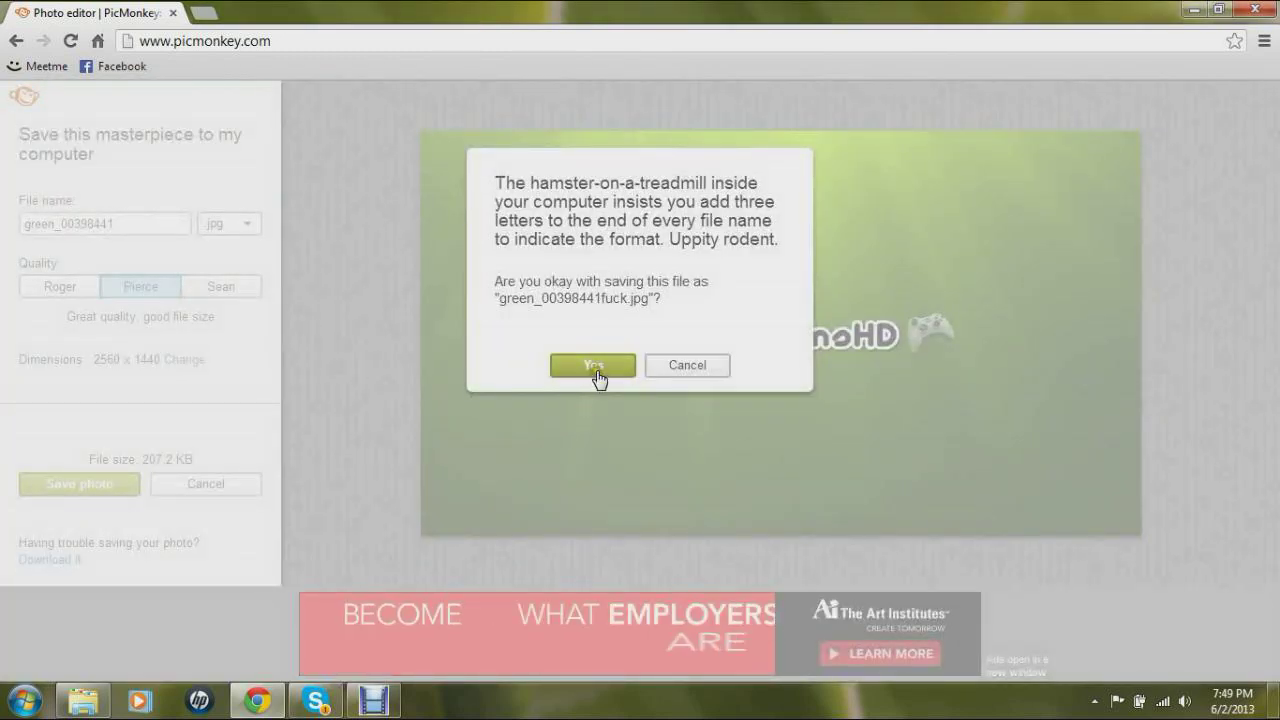
{"action": "left_click", "coordinate": [598, 367]}
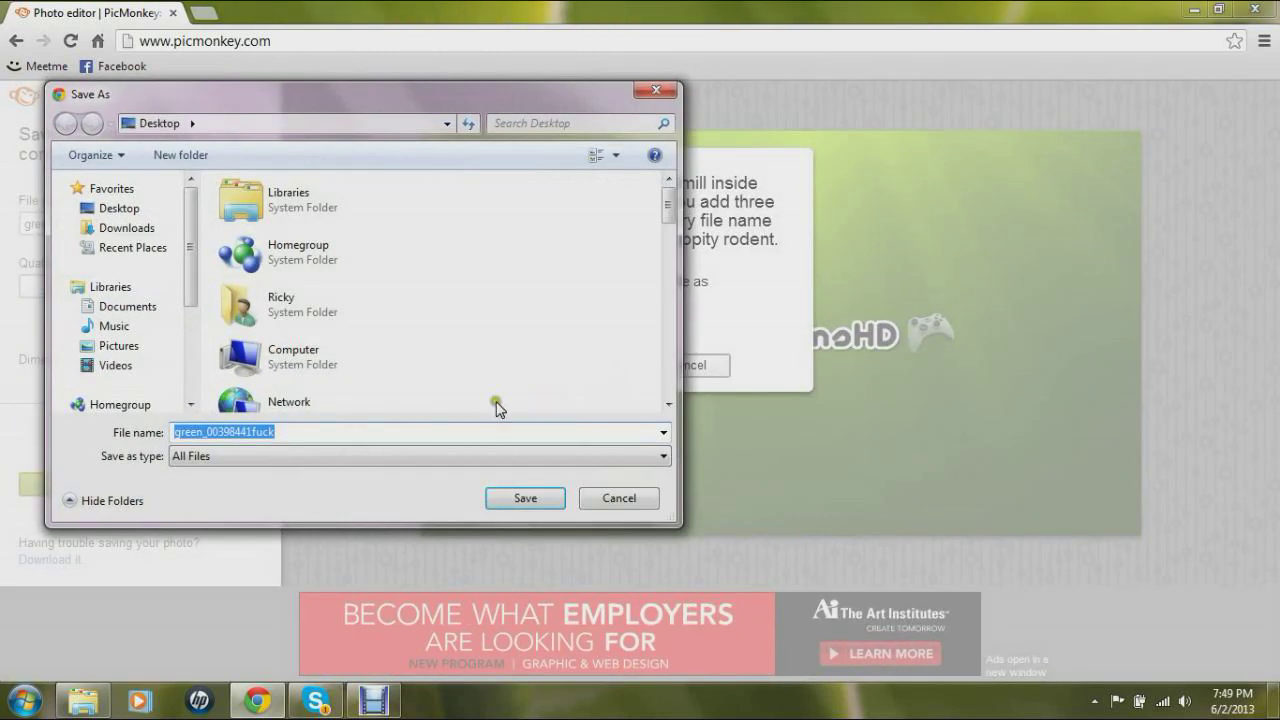
{"action": "key", "text": "End"}
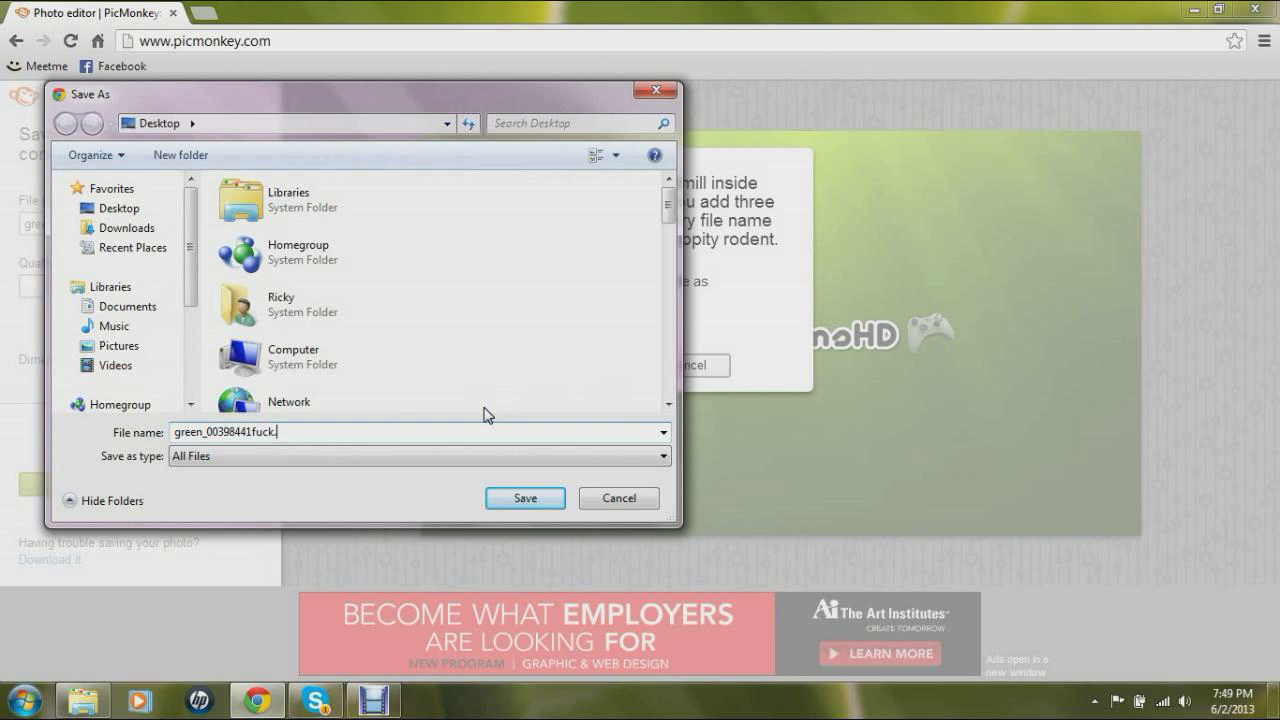
{"action": "type", "text": "g"}
{"action": "key", "text": "Return"}
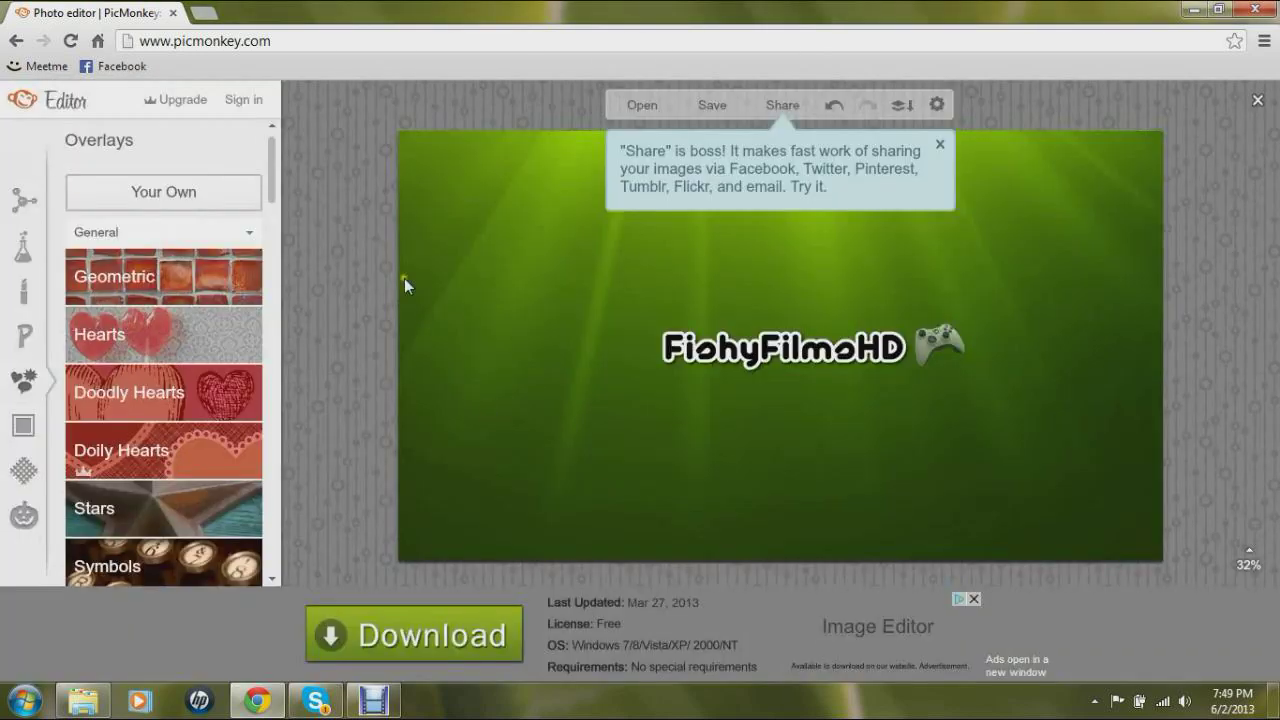
Go to YouTube and open your channel page from the account menu.
{"action": "left_click", "coordinate": [205, 38]}
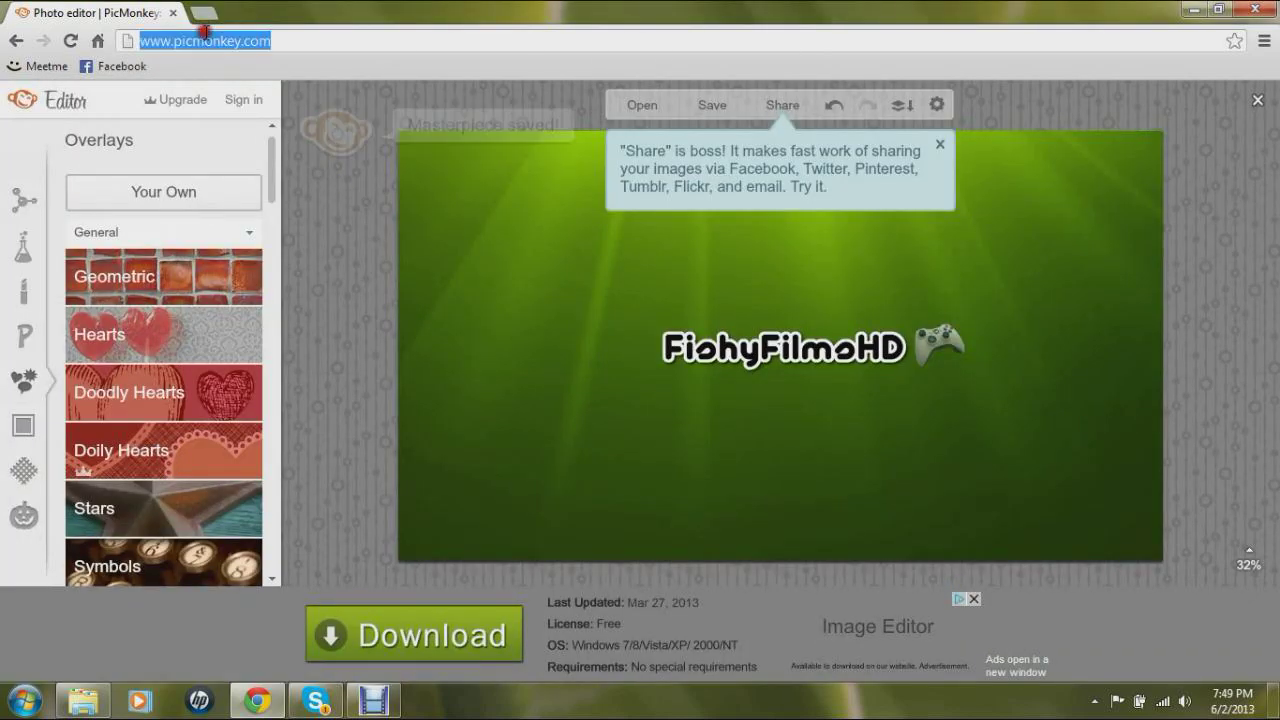
{"action": "type", "text": "youtube"}
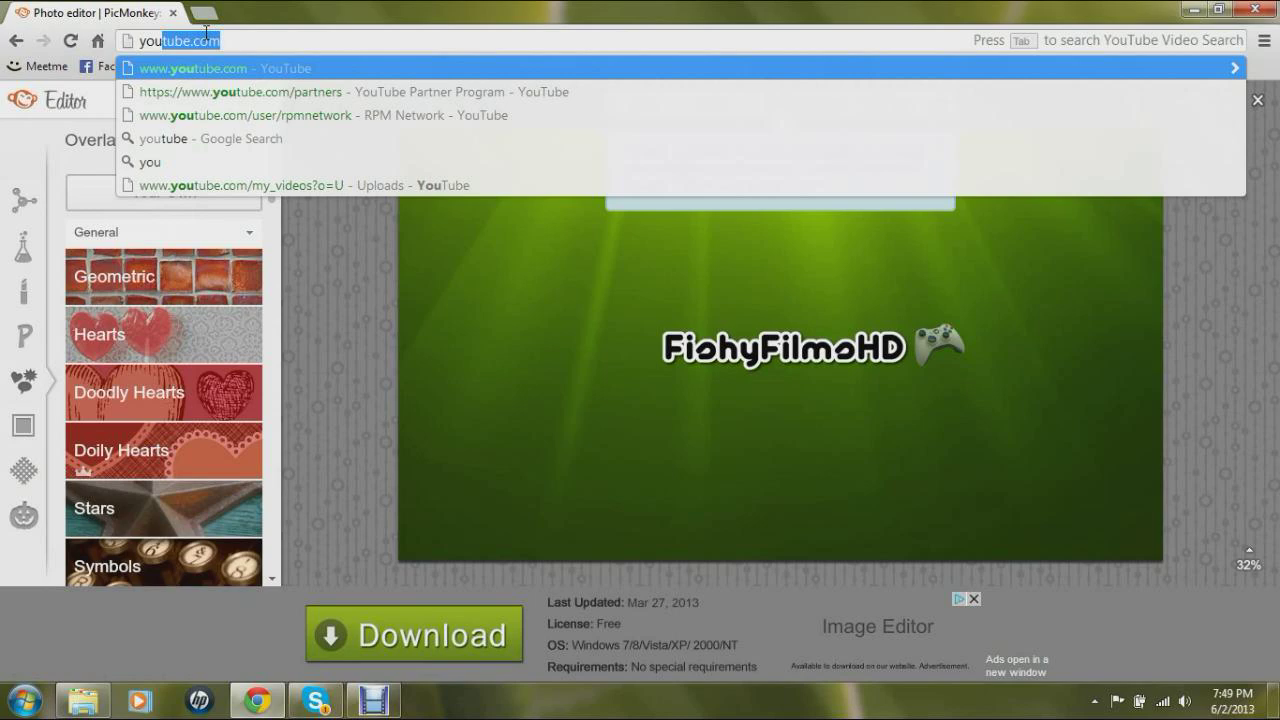
{"action": "key", "text": "Return"}
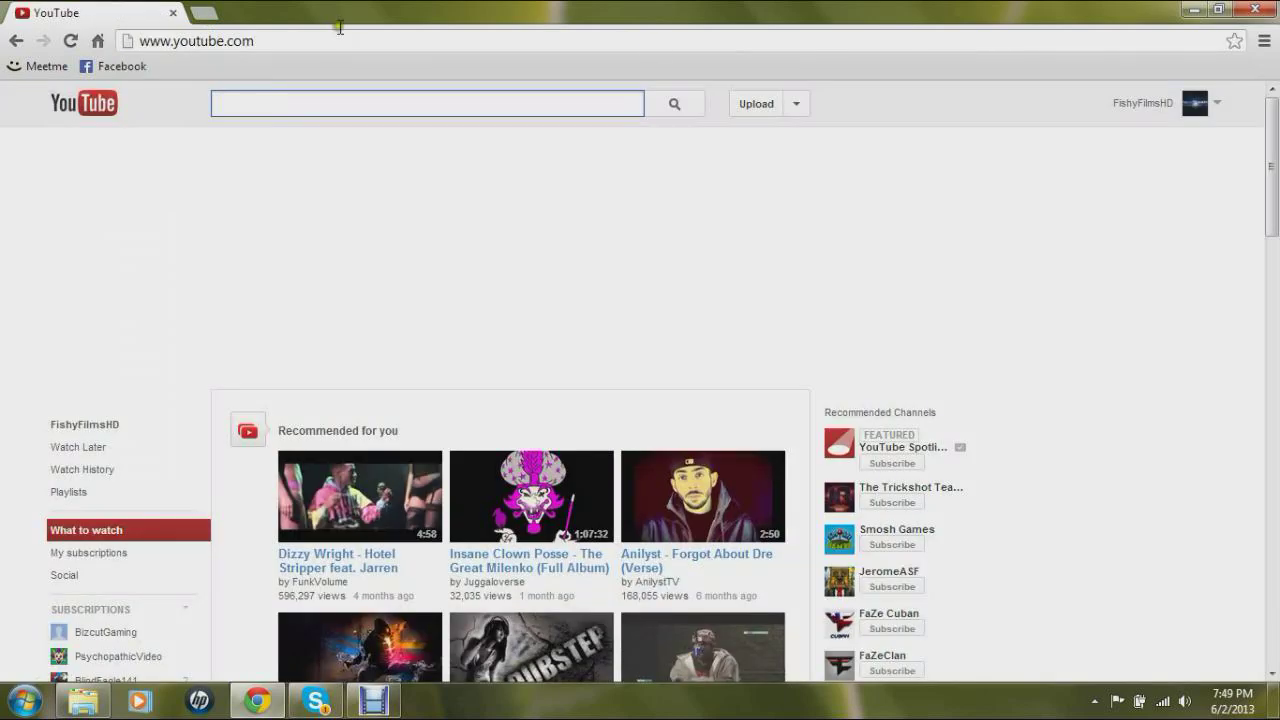
{"action": "left_click", "coordinate": [1192, 104]}
{"action": "left_click", "coordinate": [1120, 145]}
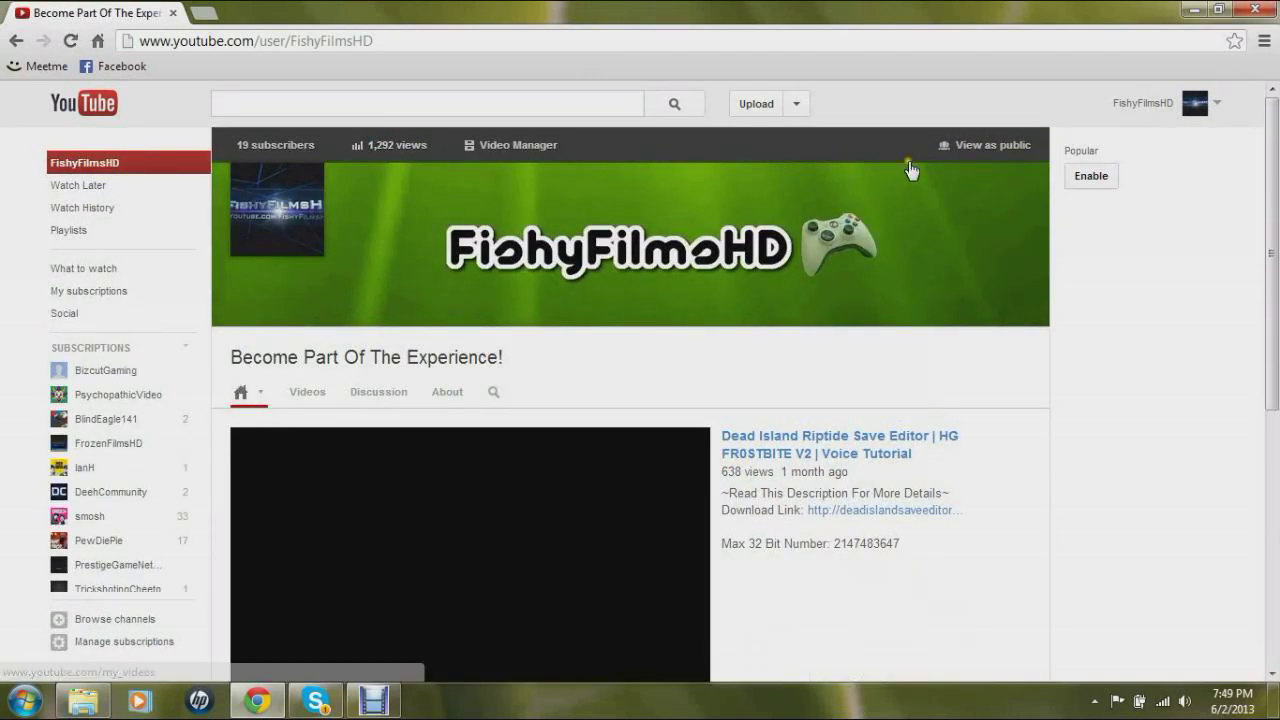
Edit the channel art and upload the saved green banner JPEG.
{"action": "left_click", "coordinate": [1031, 182]}
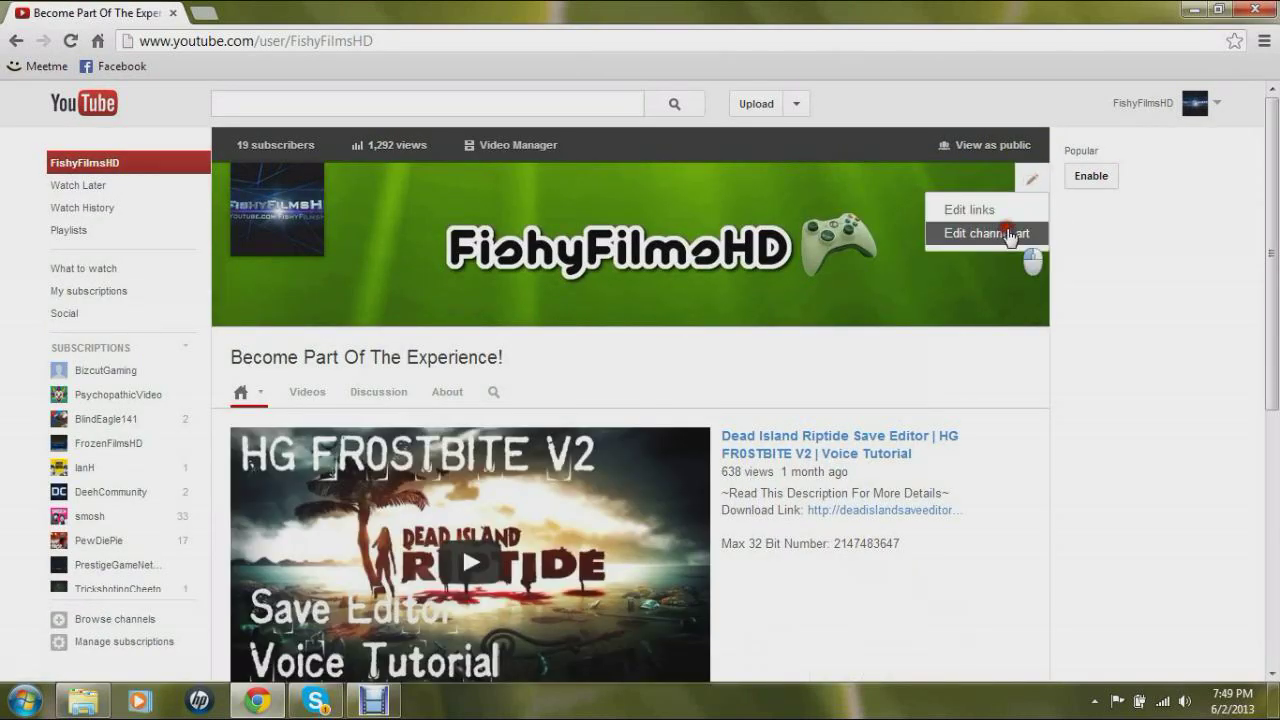
{"action": "left_click", "coordinate": [1010, 234]}
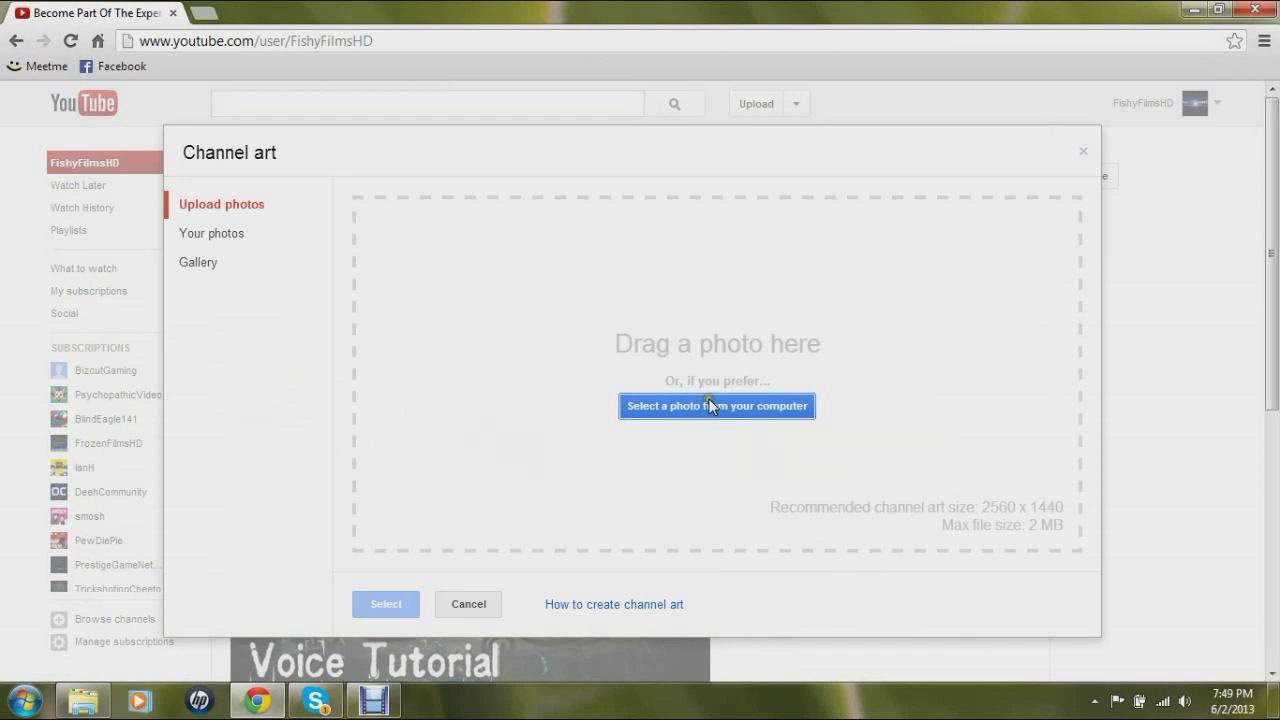
{"action": "left_click", "coordinate": [710, 403]}
{"action": "left_click_drag", "start_coordinate": [669, 203], "coordinate": [674, 378]}
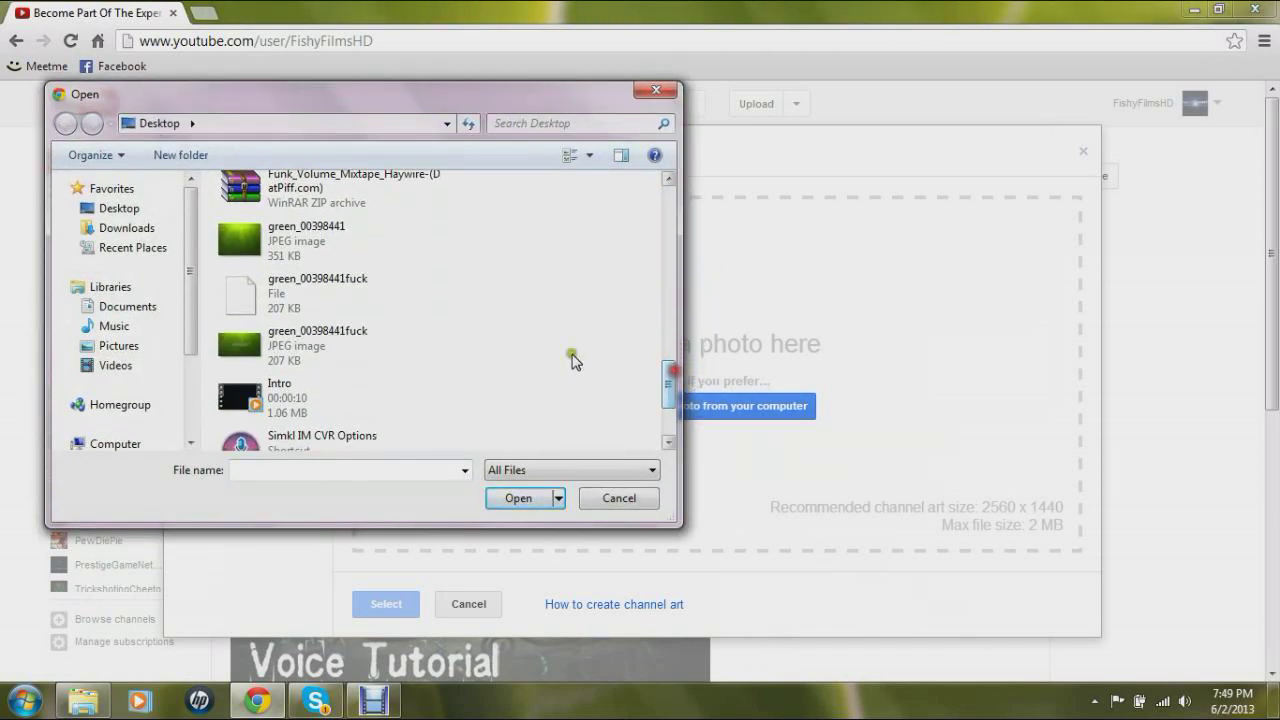
{"action": "left_click", "coordinate": [341, 349]}
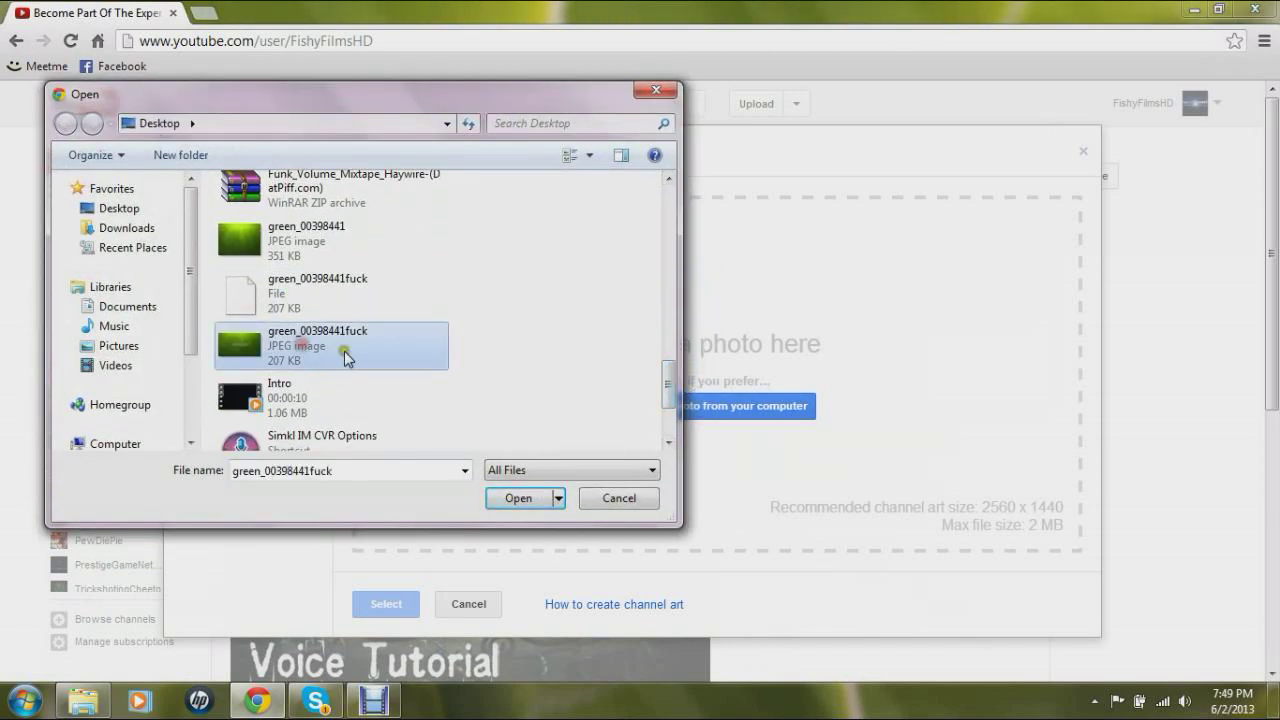
{"action": "left_click", "coordinate": [519, 499]}
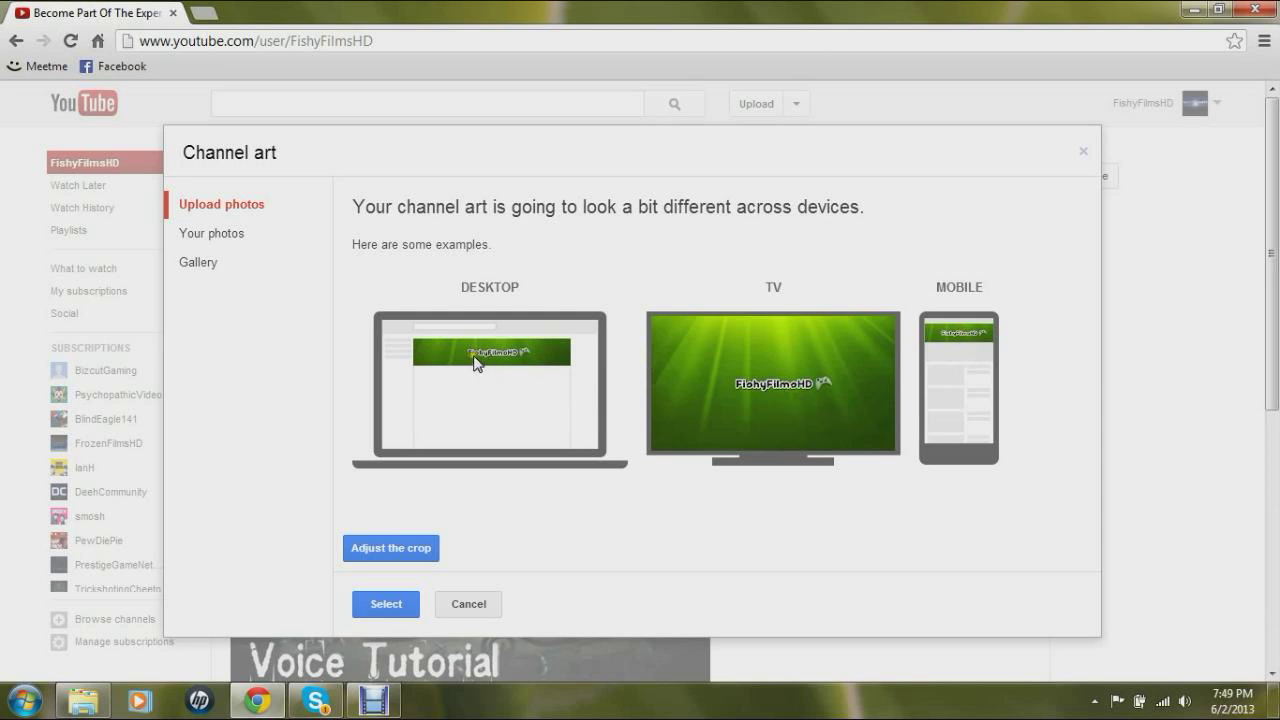
Confirm the uploaded green FishyFilmsHD banner with controller as the YouTube channel art.
{"action": "left_click", "coordinate": [386, 604]}
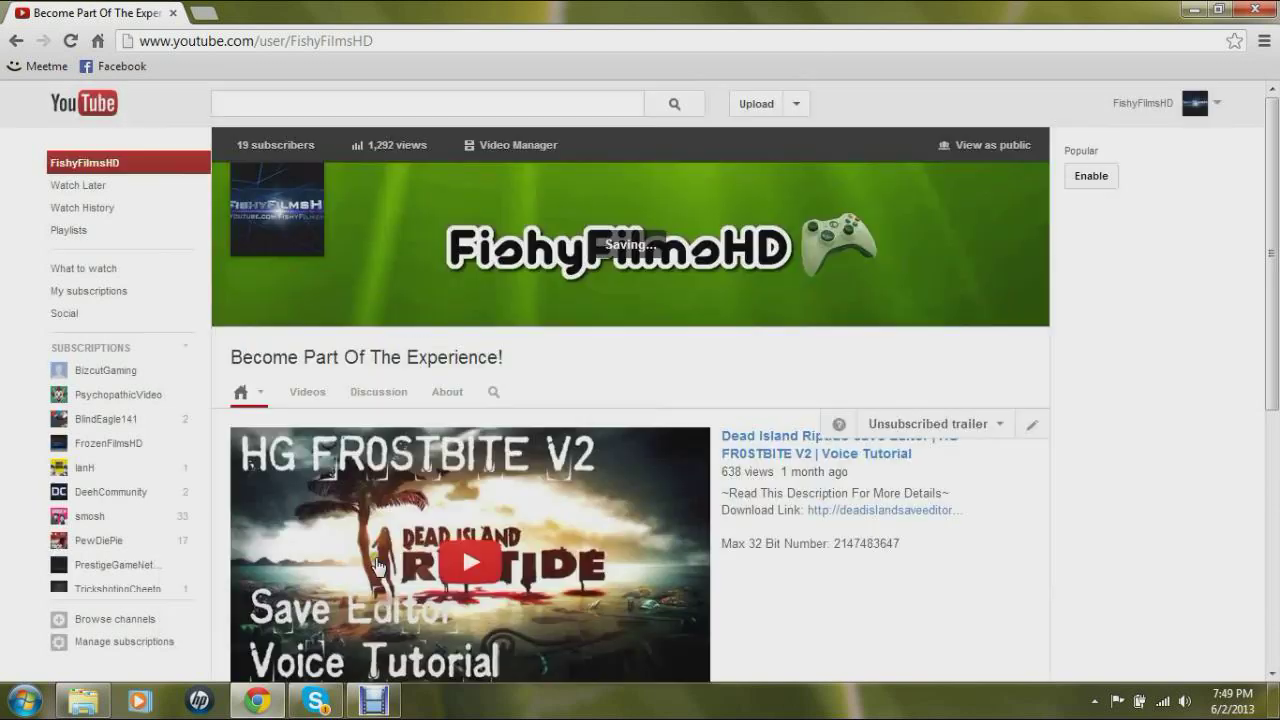